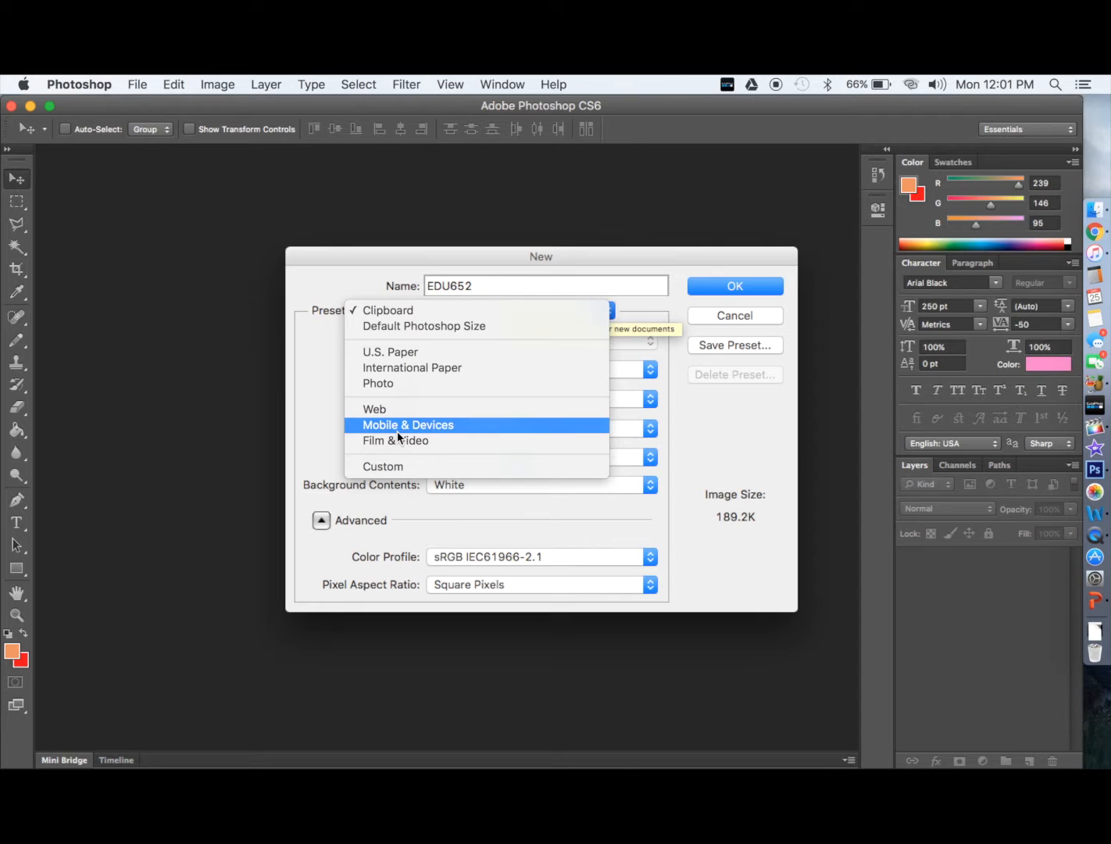
Create the EDU652 document from the Film & Video preset at HDTV 1080p/29.97 with transparent background contents
click(399, 442)
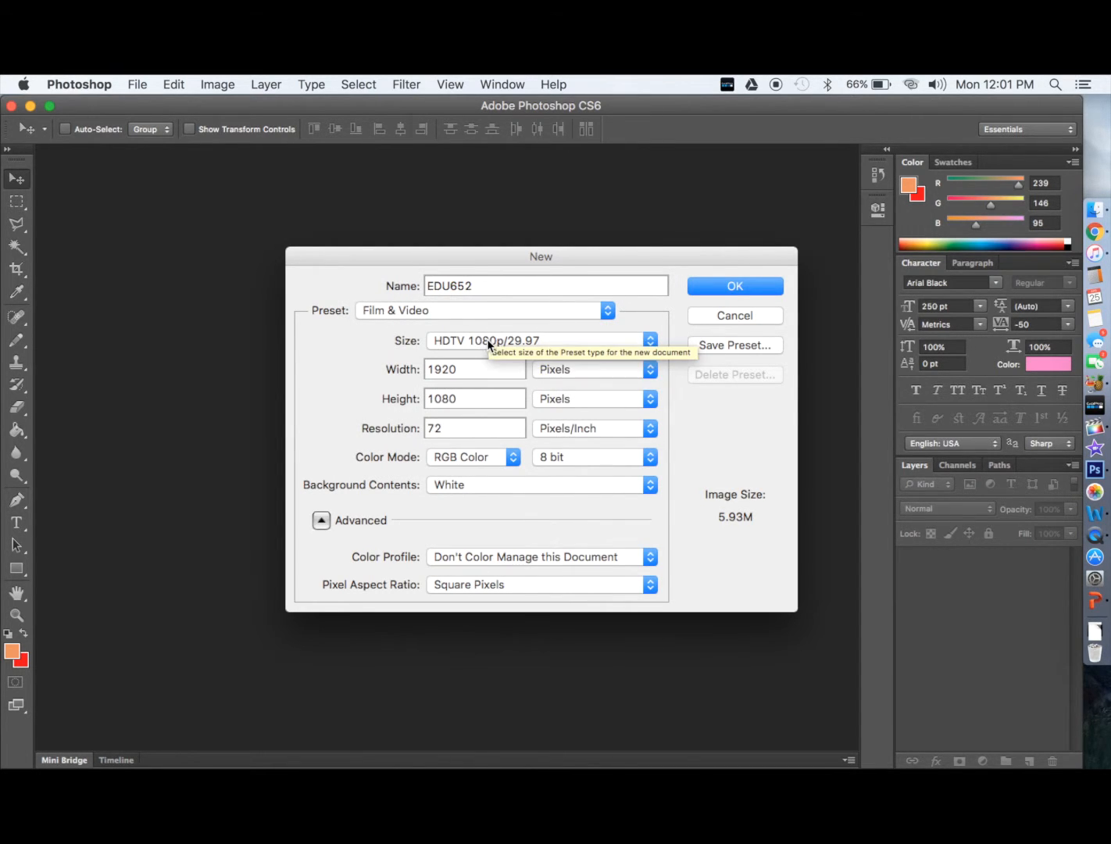
click(486, 339)
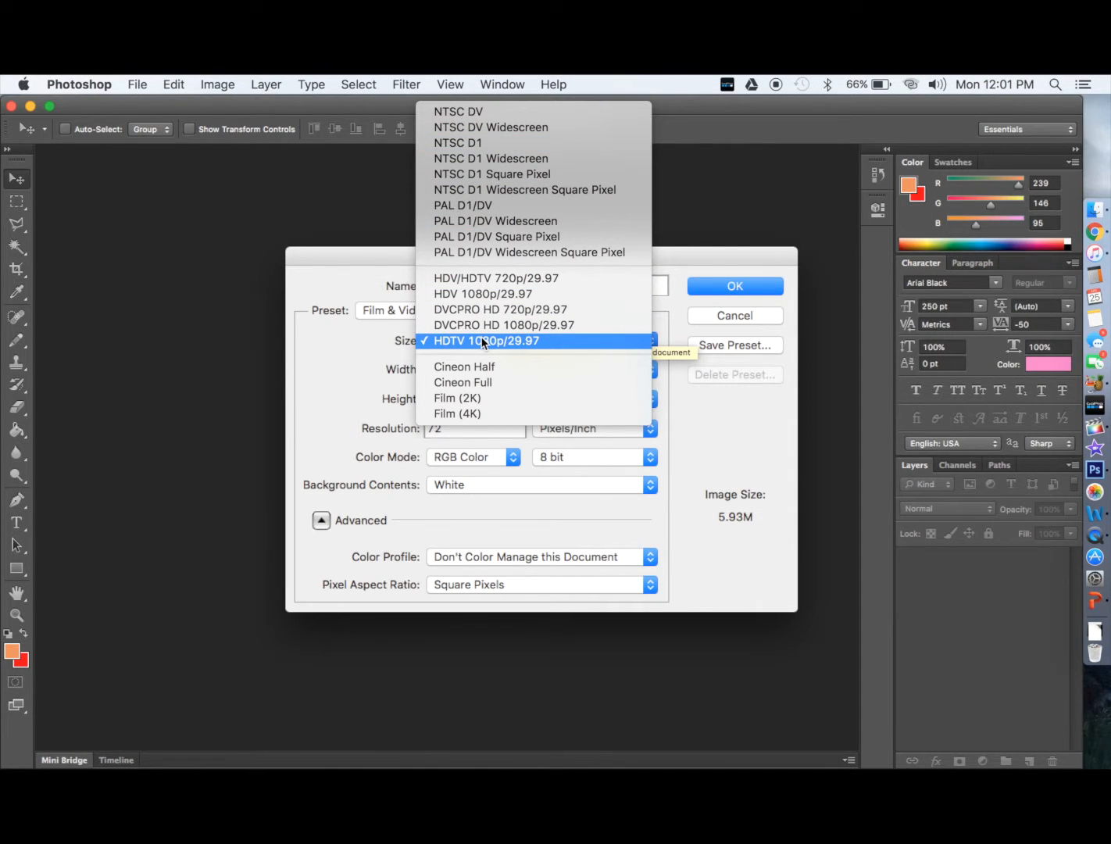
click(484, 340)
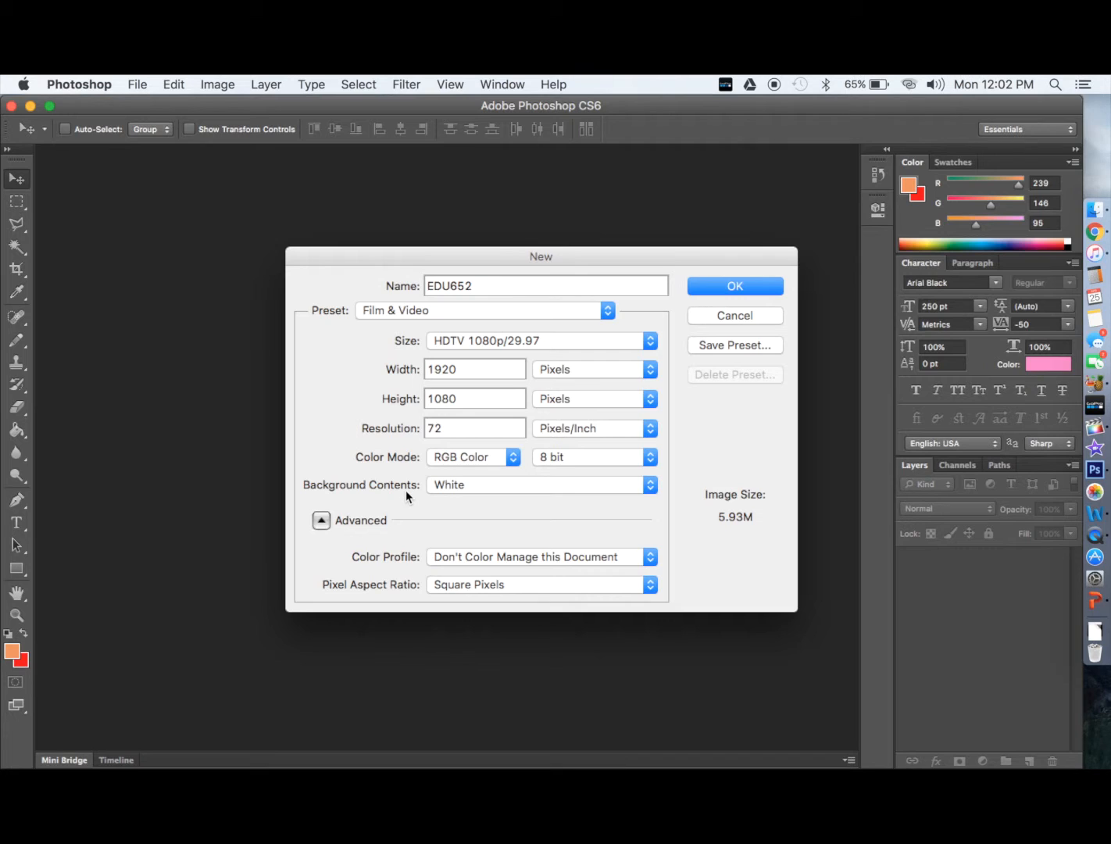
click(454, 480)
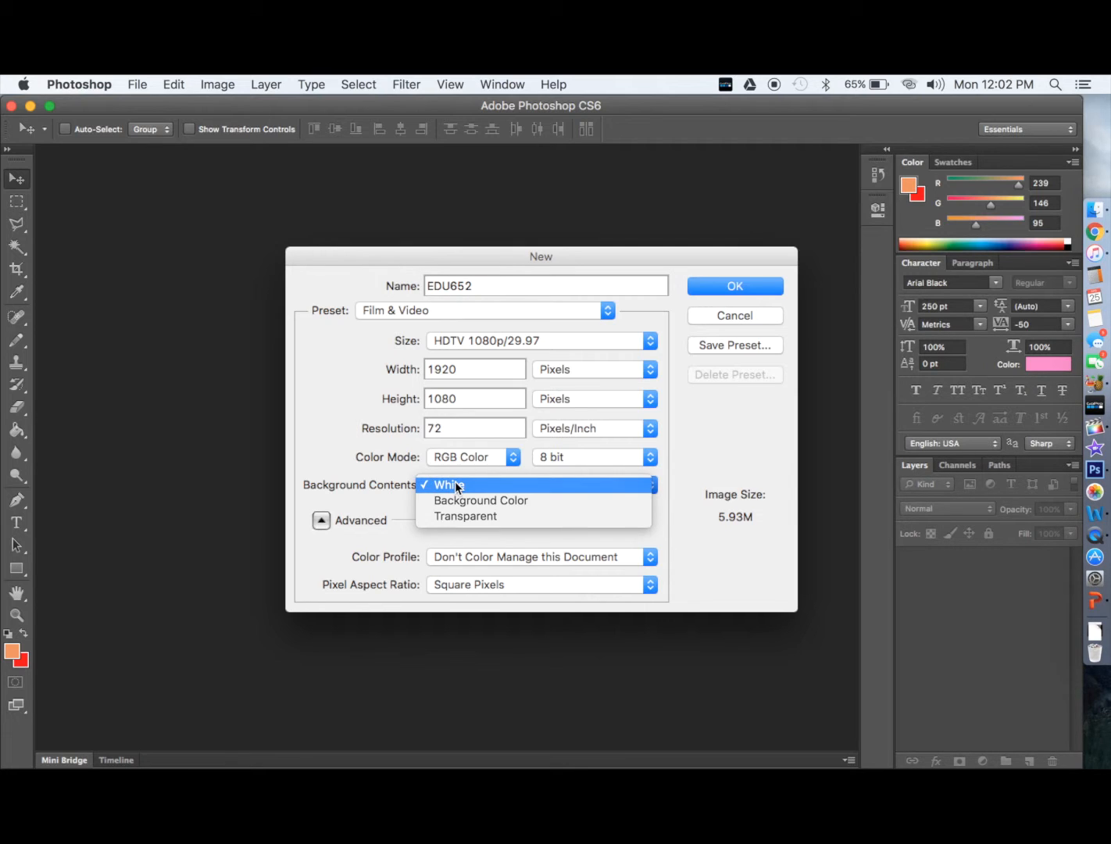
click(484, 515)
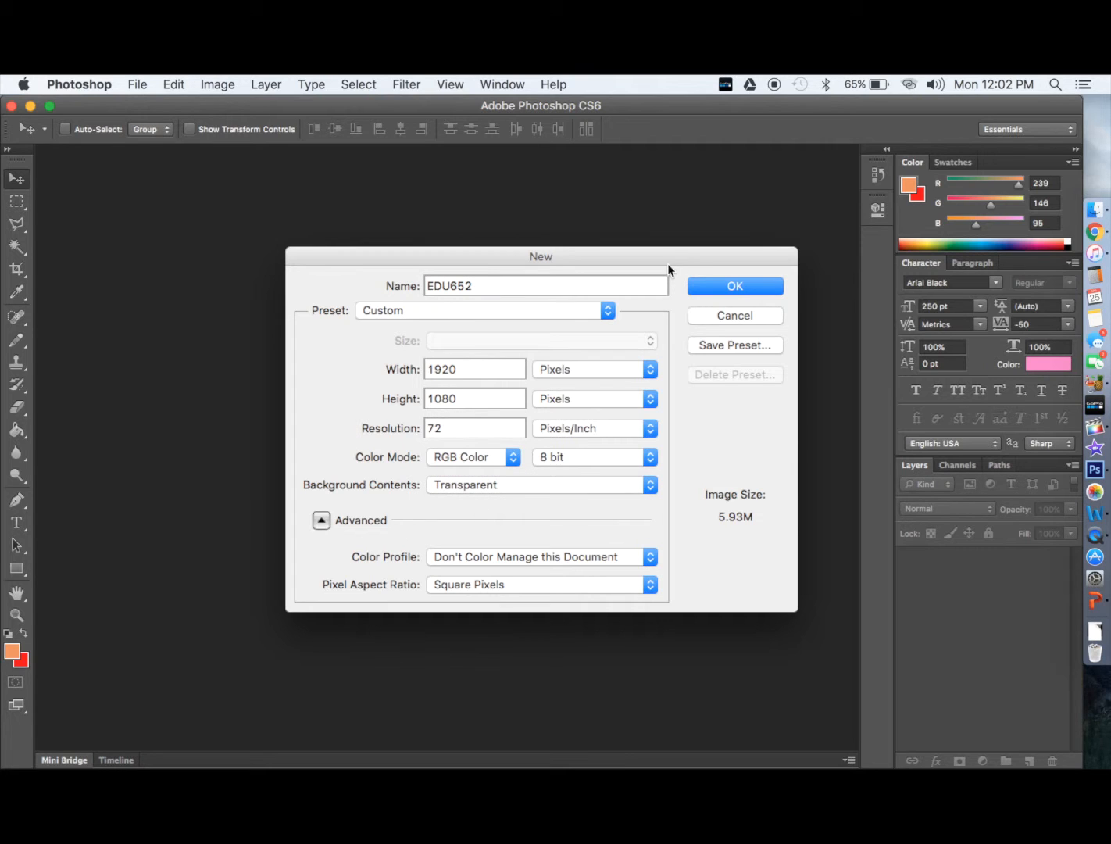
click(717, 294)
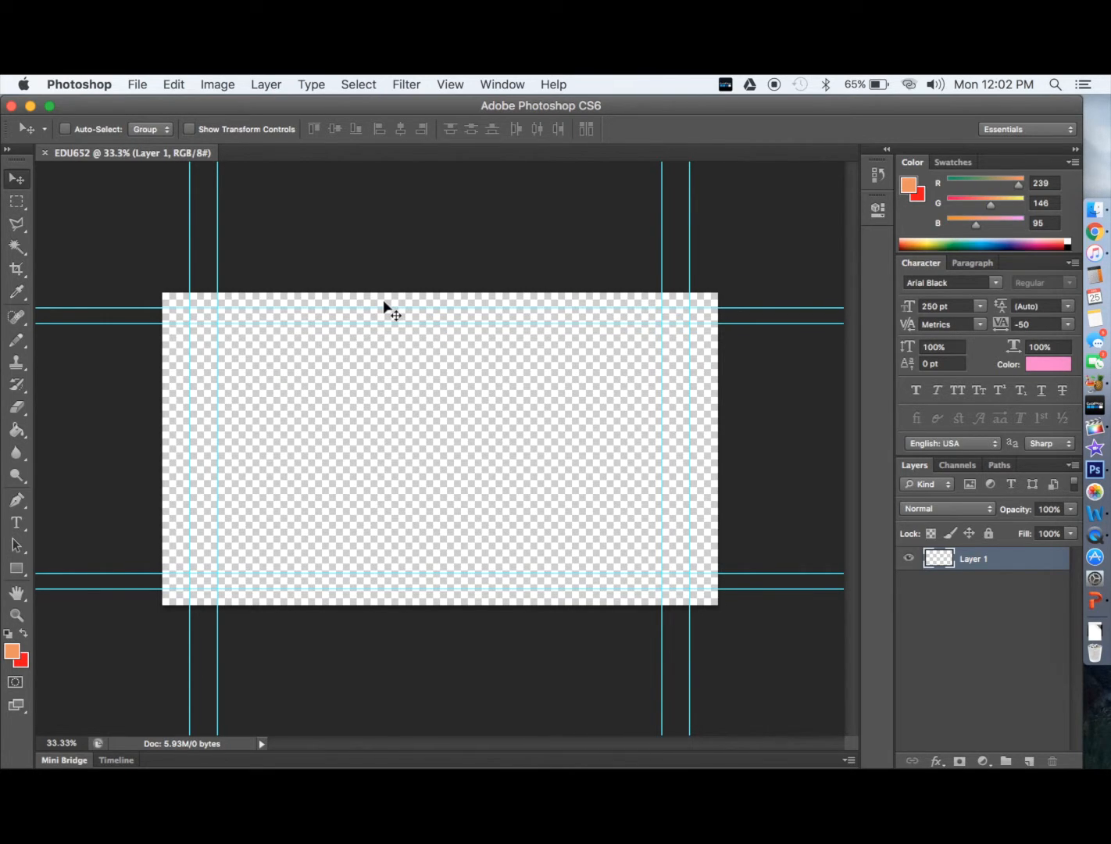
Add the text "EDU652" to the canvas and move it fully inside the frame, below the middle
click(17, 522)
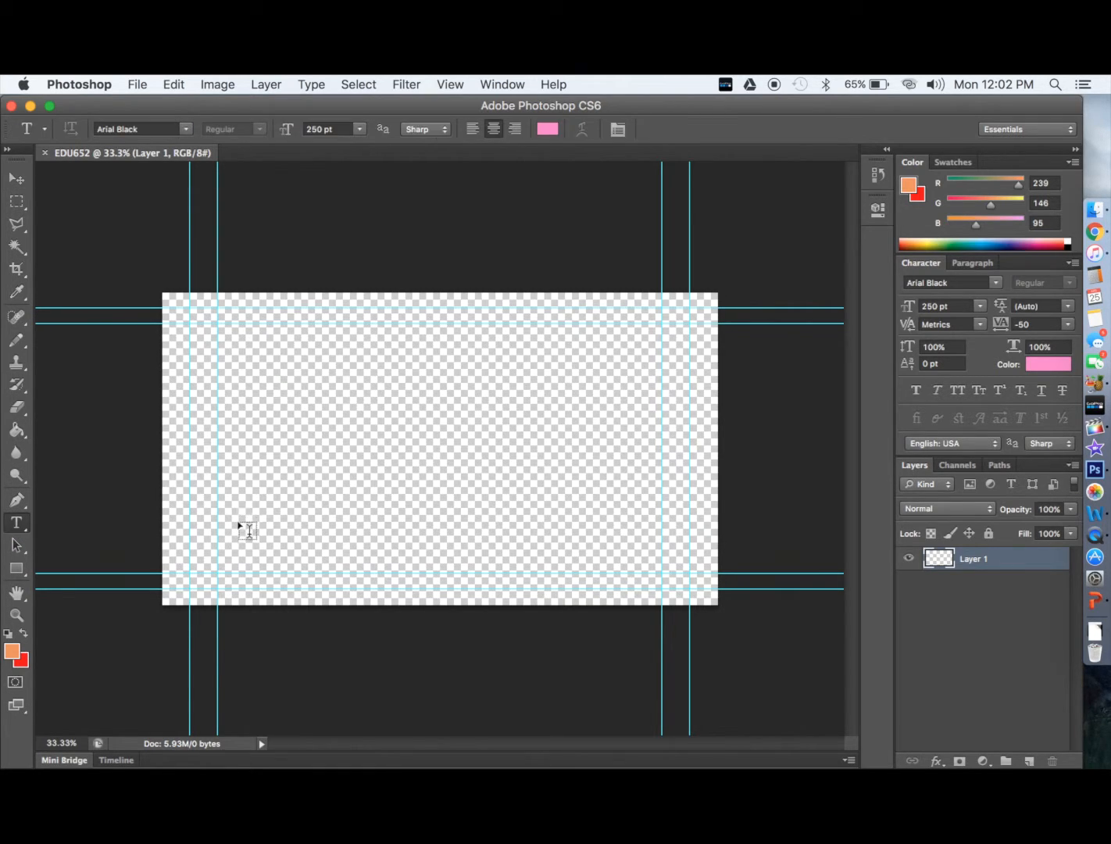
click(274, 459)
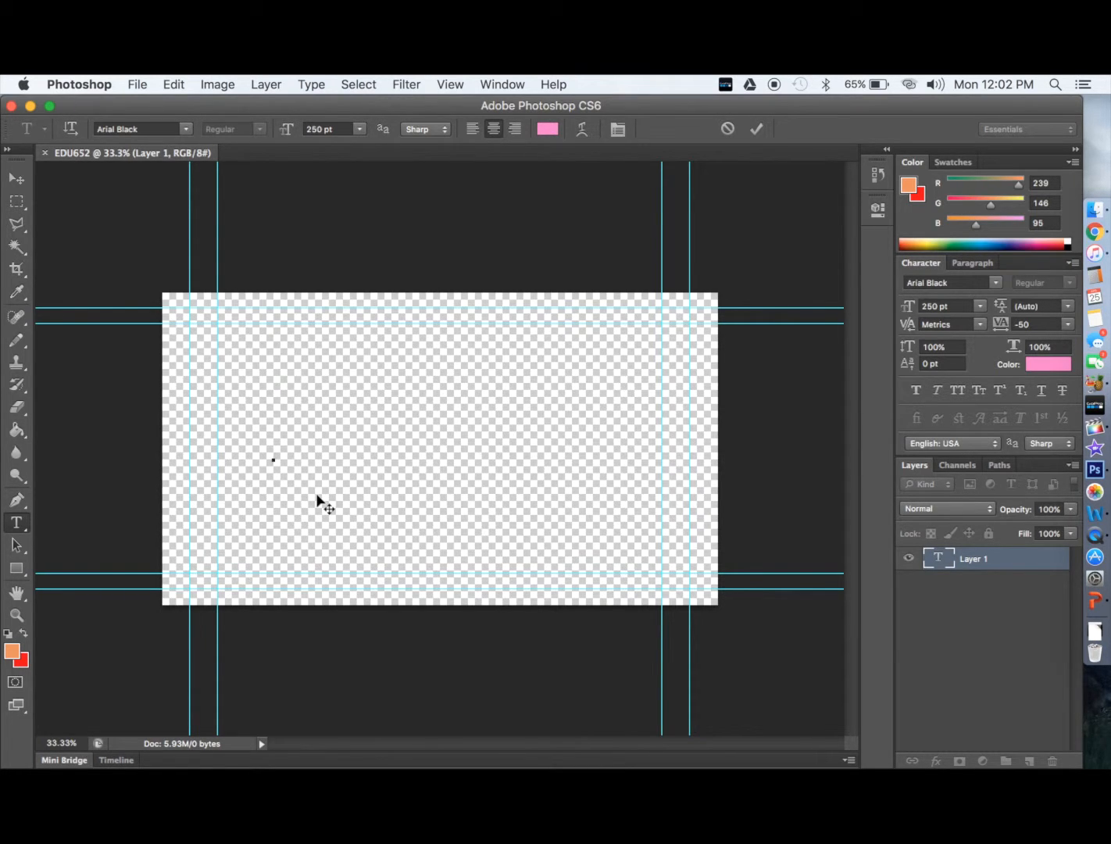
text(ED)
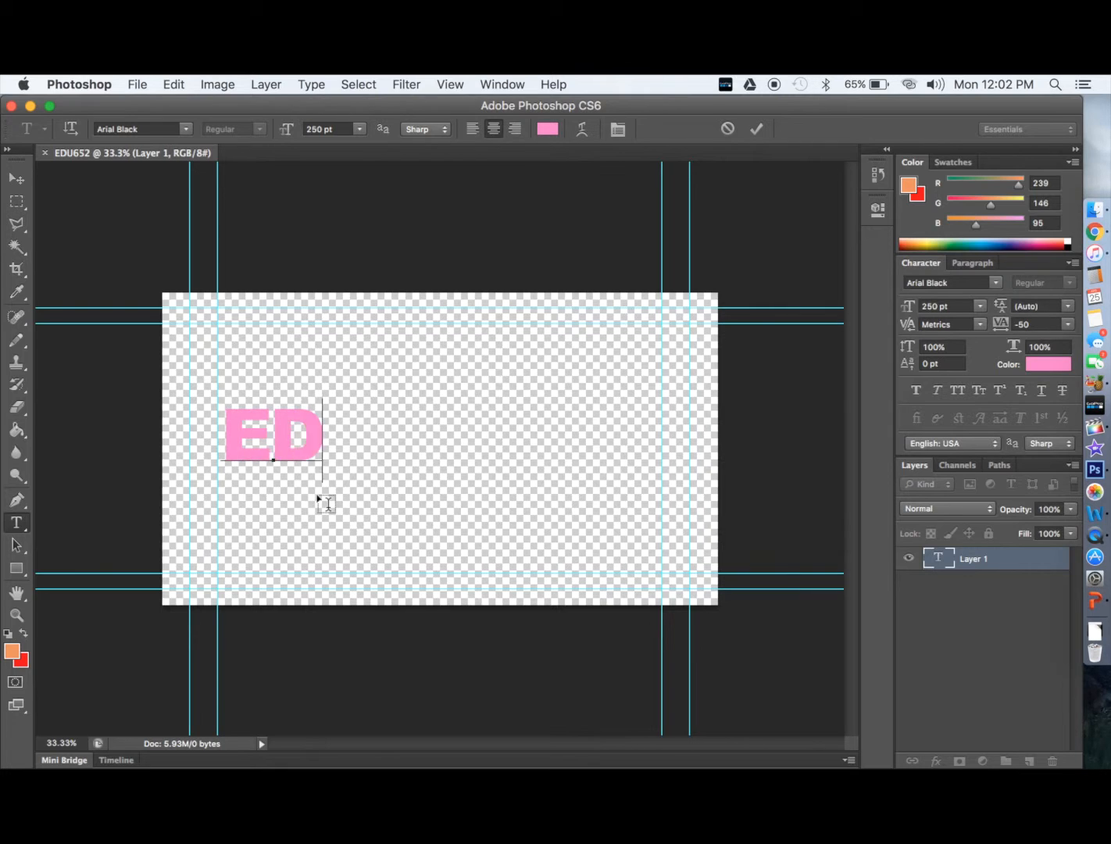
text(U652)
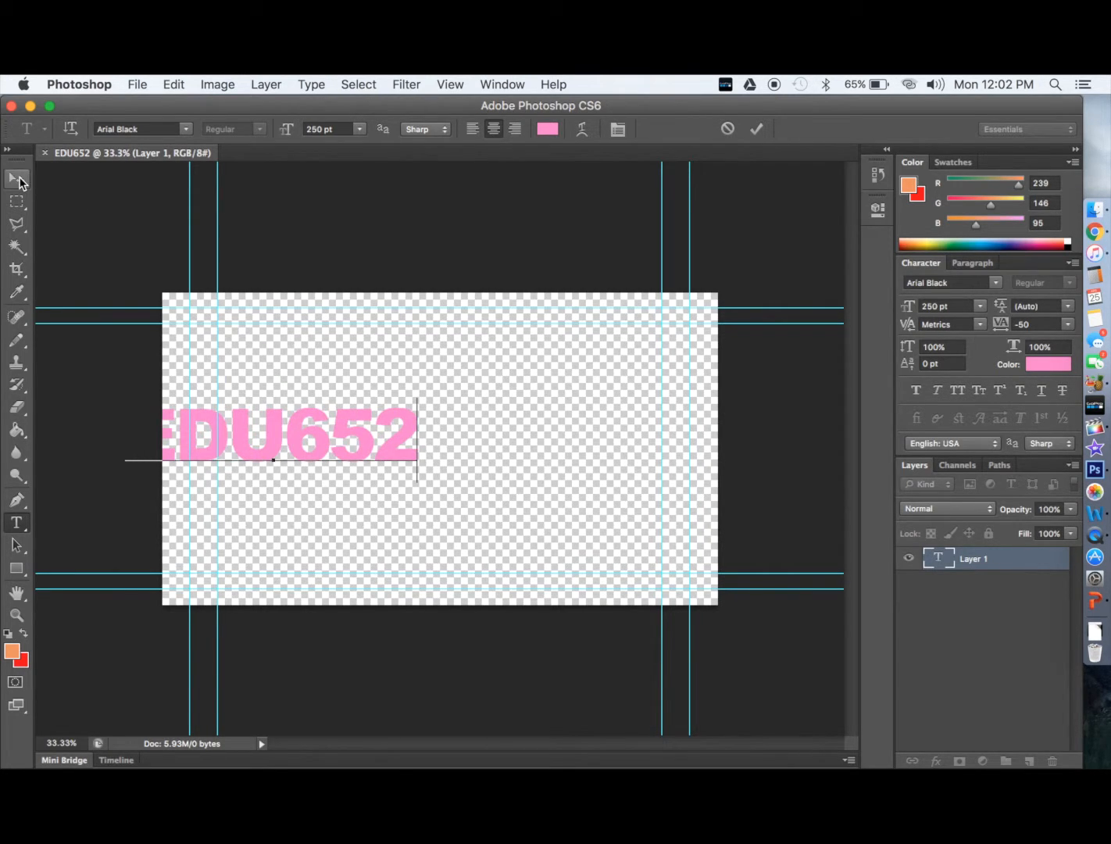
click(17, 180)
drag(344, 453, 466, 495)
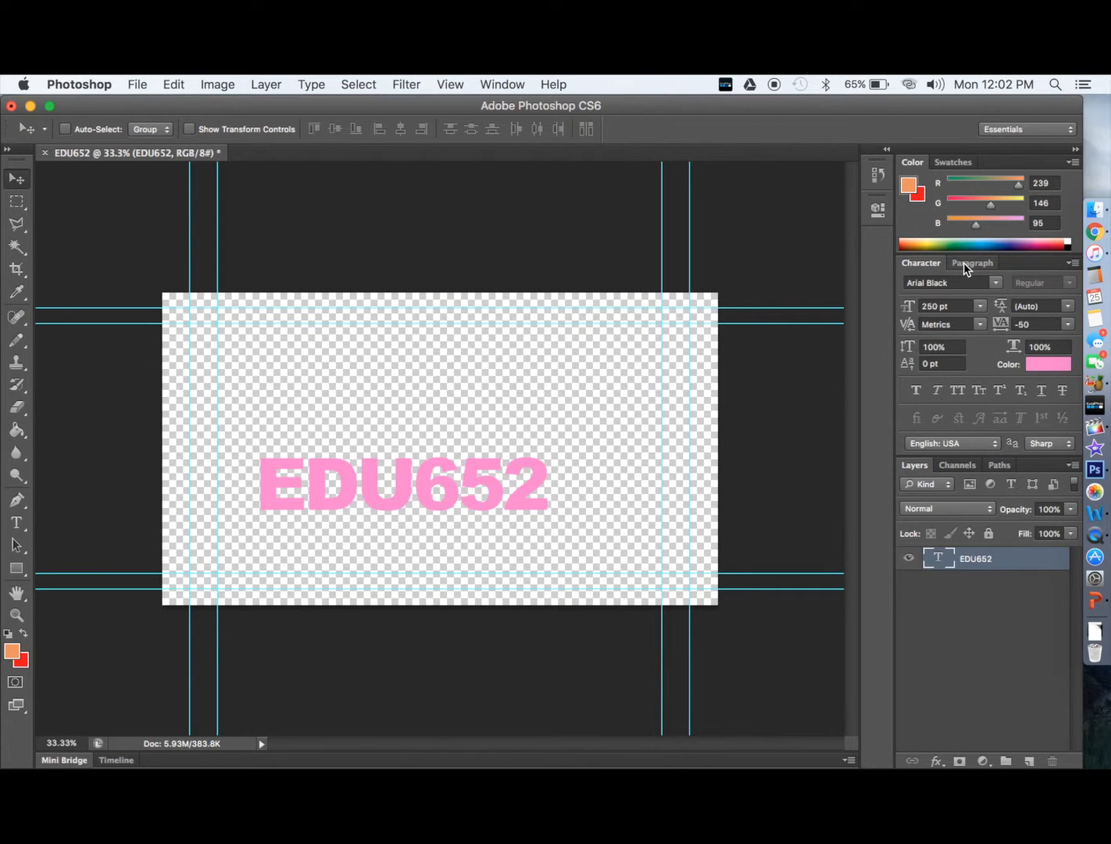
Set the EDU652 text to 60 pt, scale it up to about 93 pt and place it at the lower-left inner guides
click(979, 306)
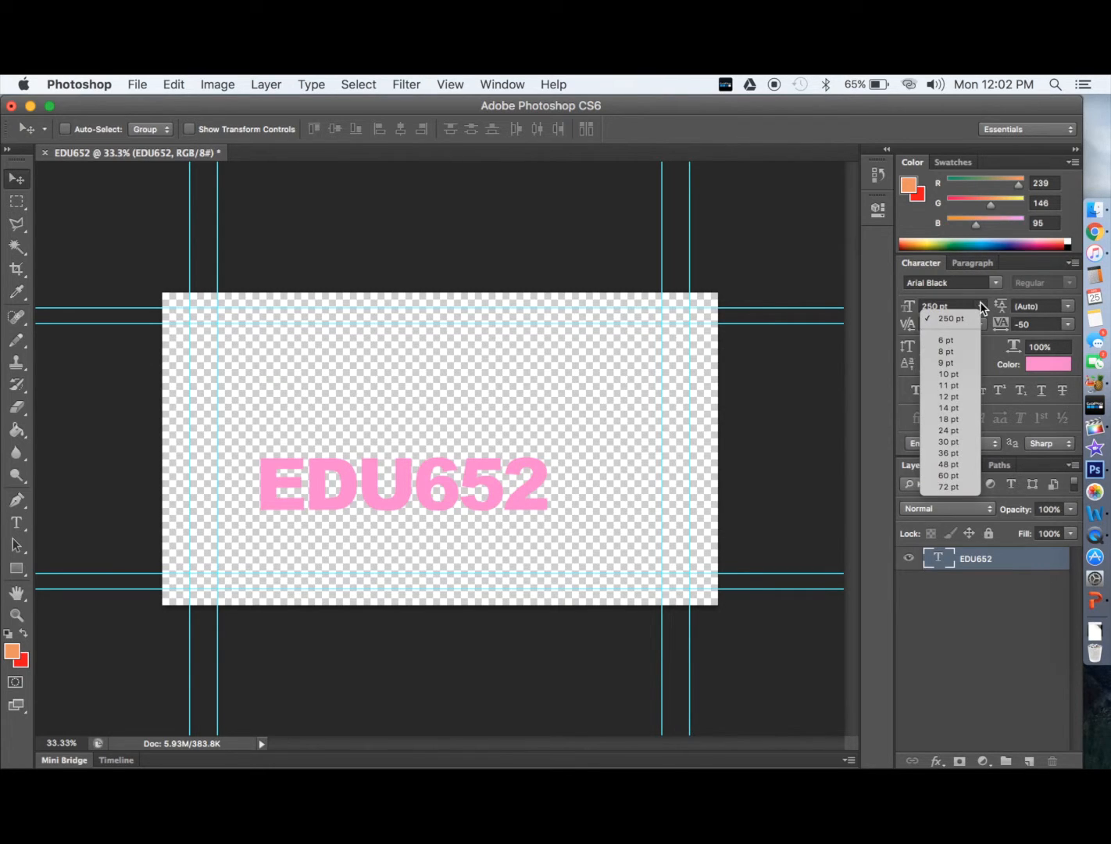
click(953, 478)
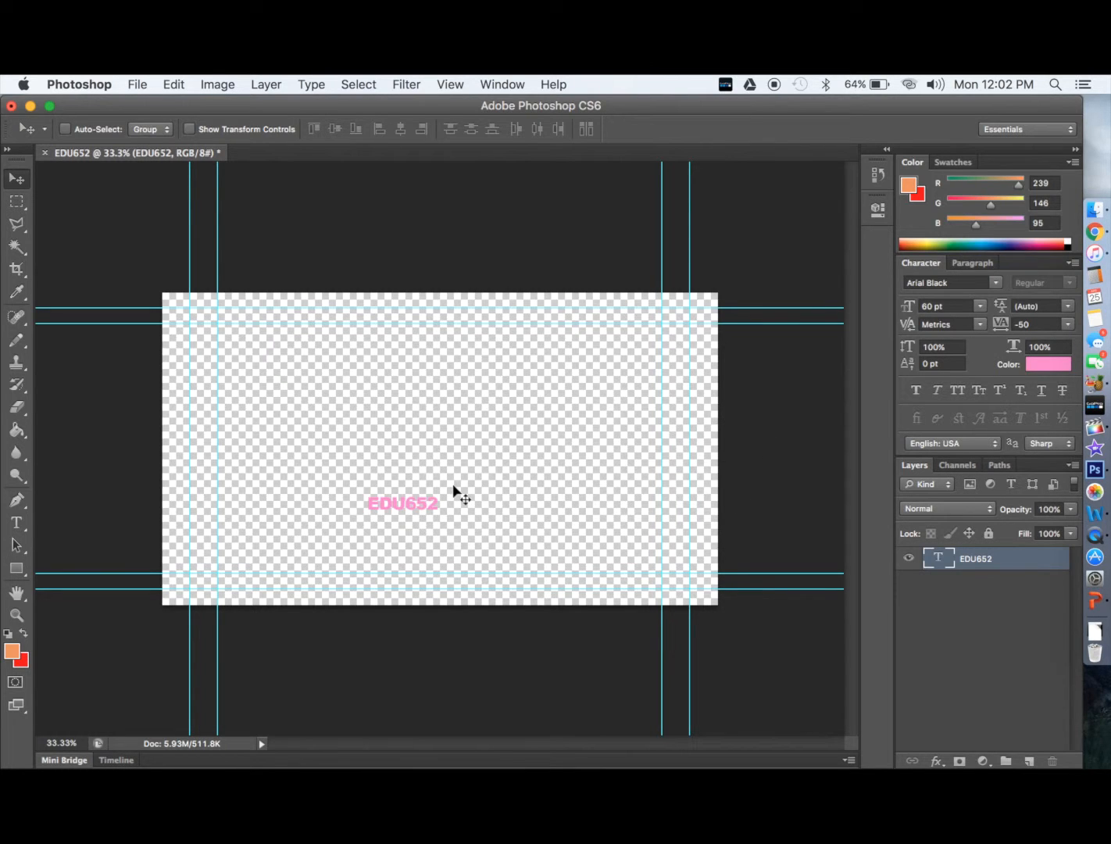
key(super+t)
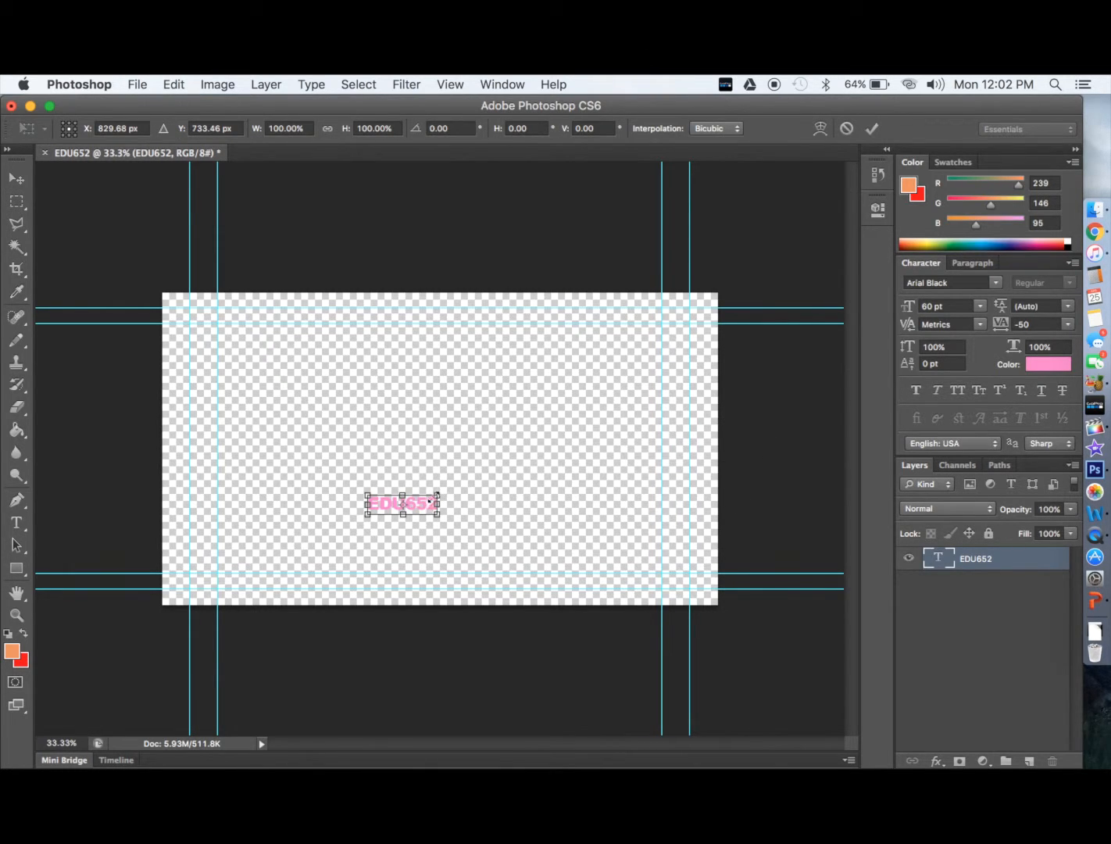
drag(440, 489, 307, 560)
key(Return)
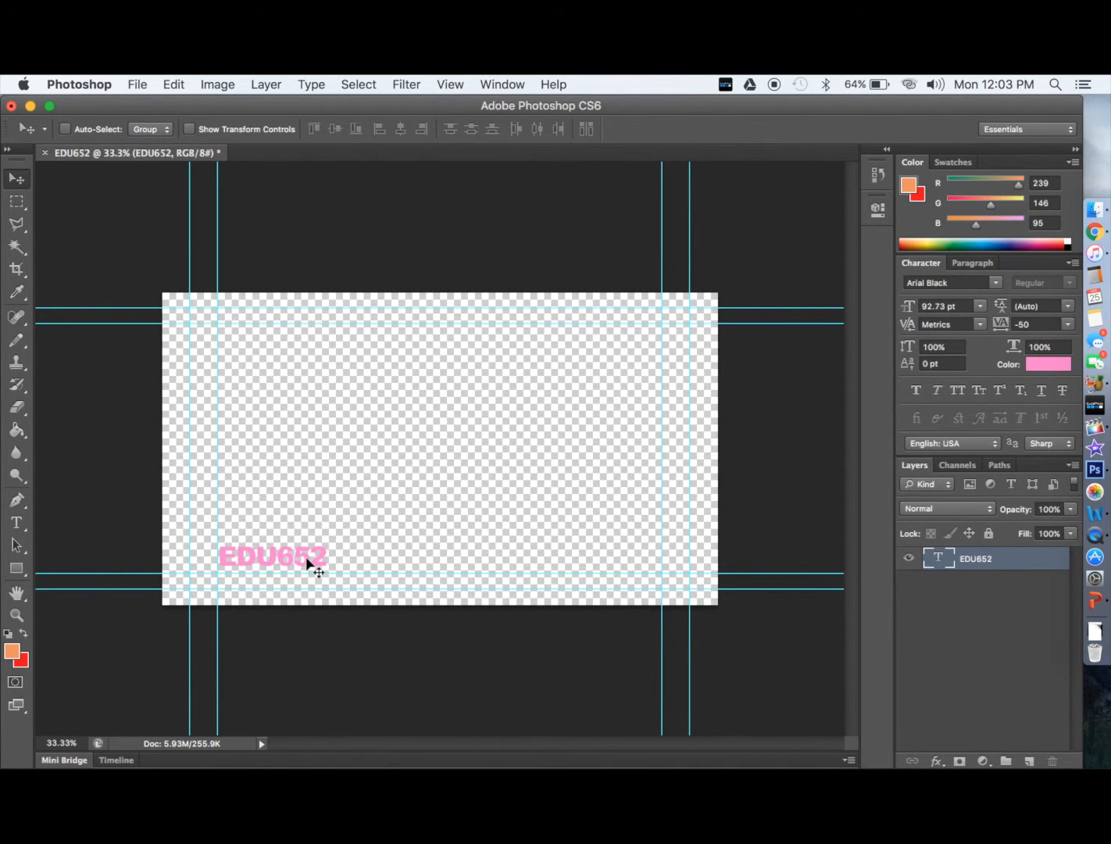
Examine up close how the EDU652 text sits against the guides in the canvas's lower-left corner
scroll(307, 561, up, 5)
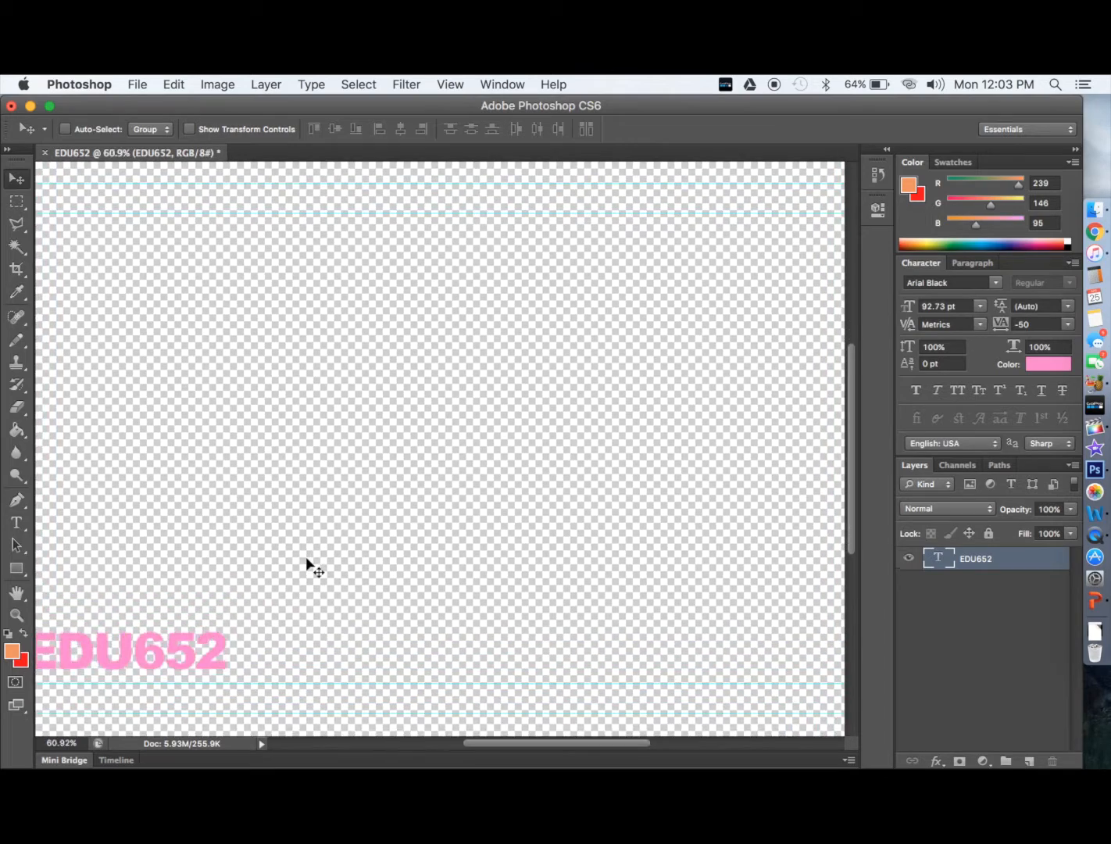
scroll(308, 561, up, 2)
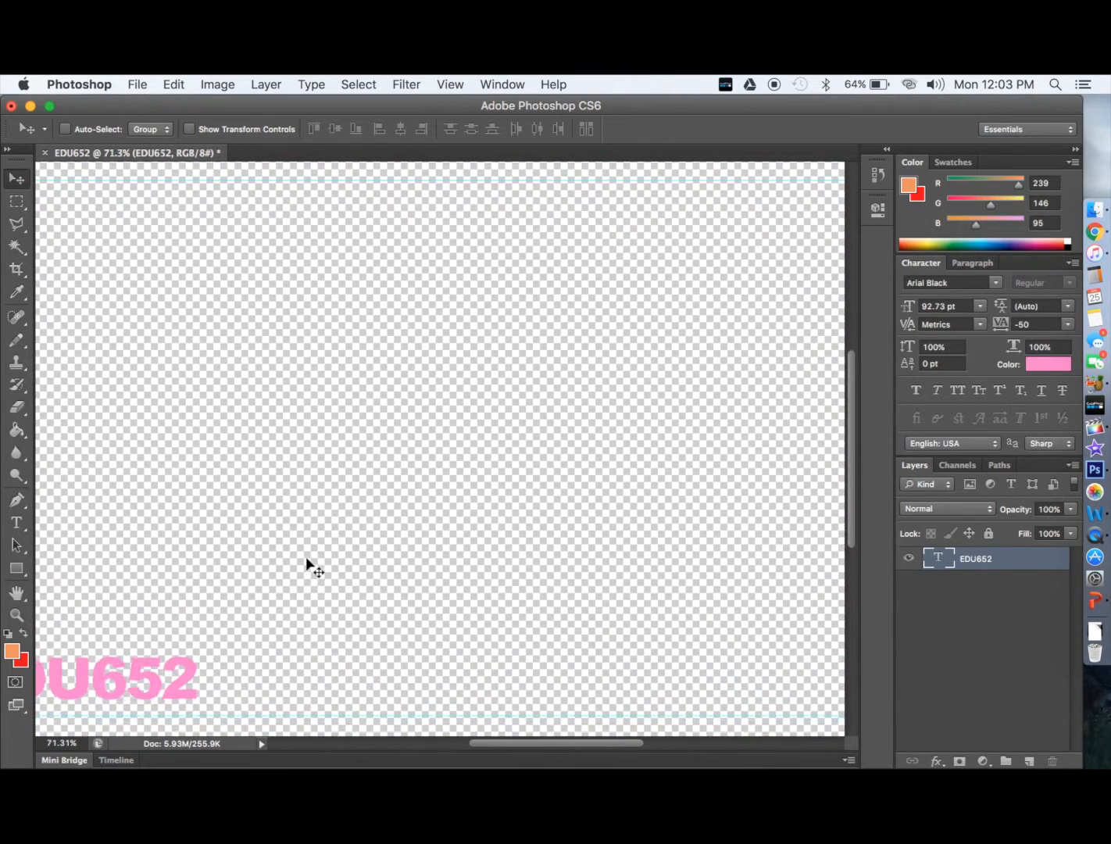
scroll(307, 560, up, 2)
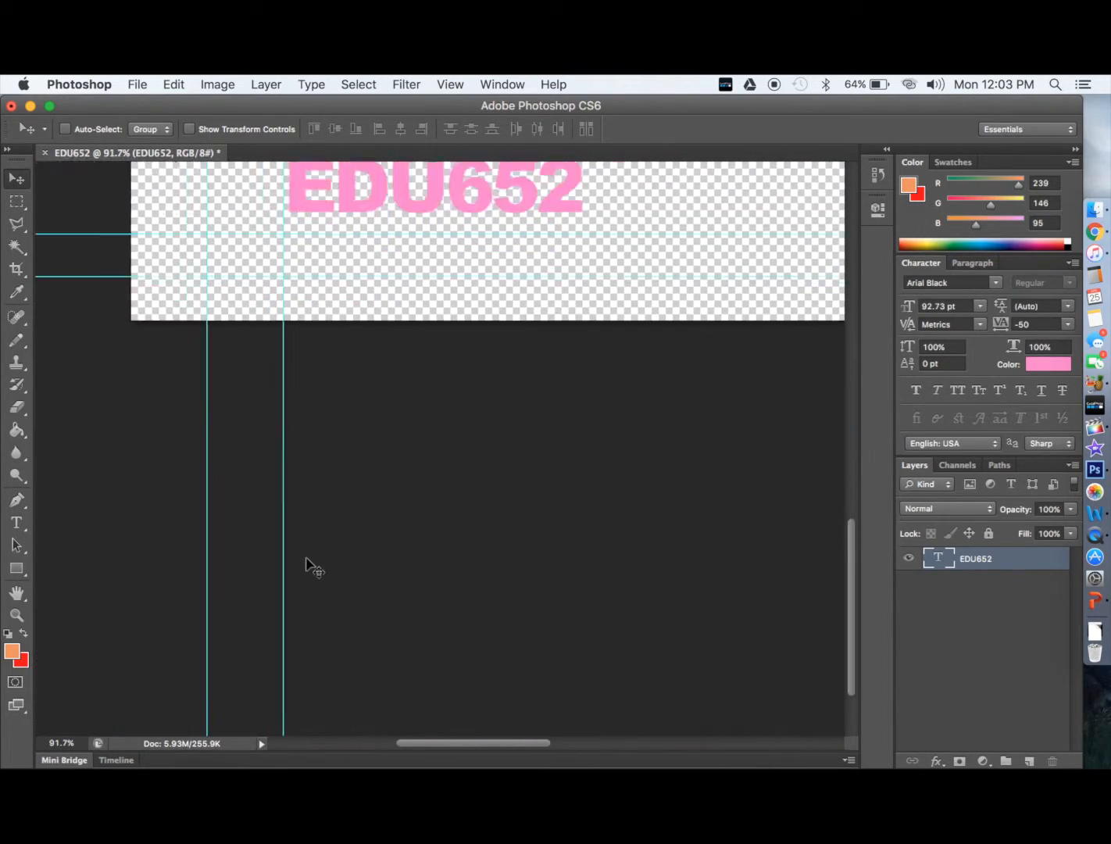
scroll(307, 561, up, 5)
scroll(307, 561, left, 1)
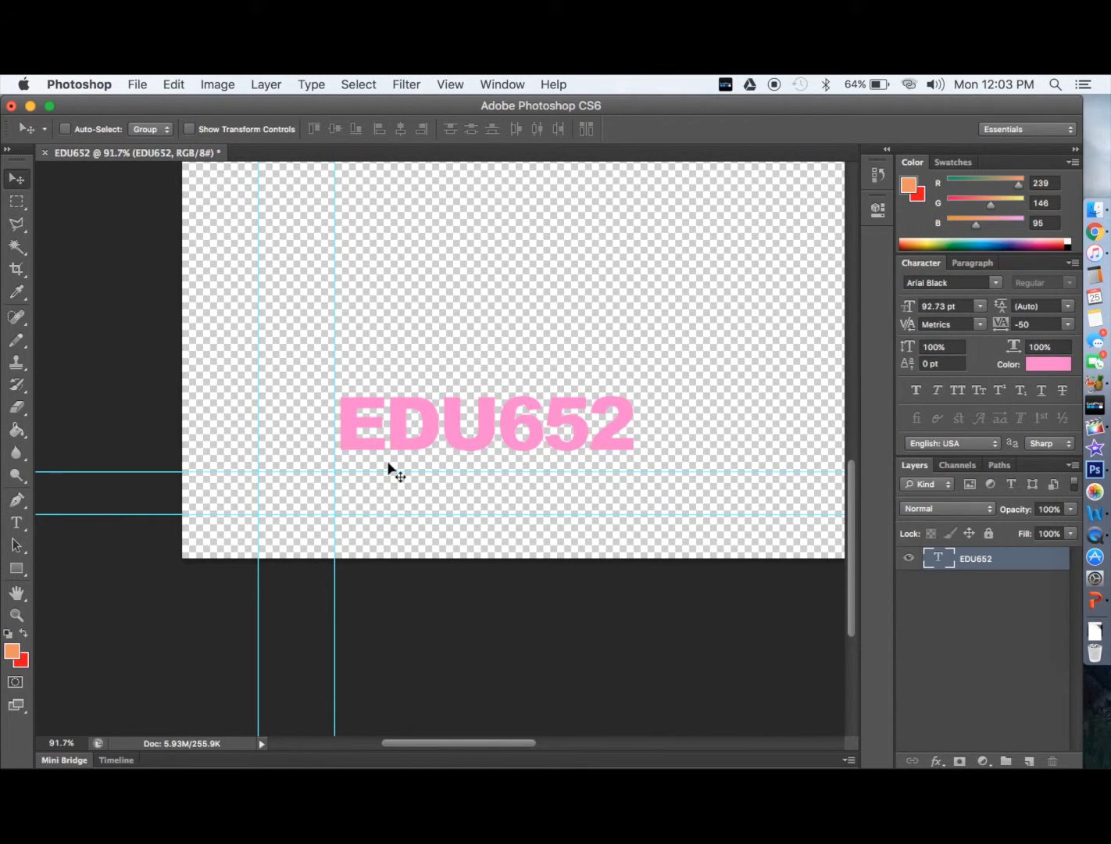
scroll(388, 467, down, 5)
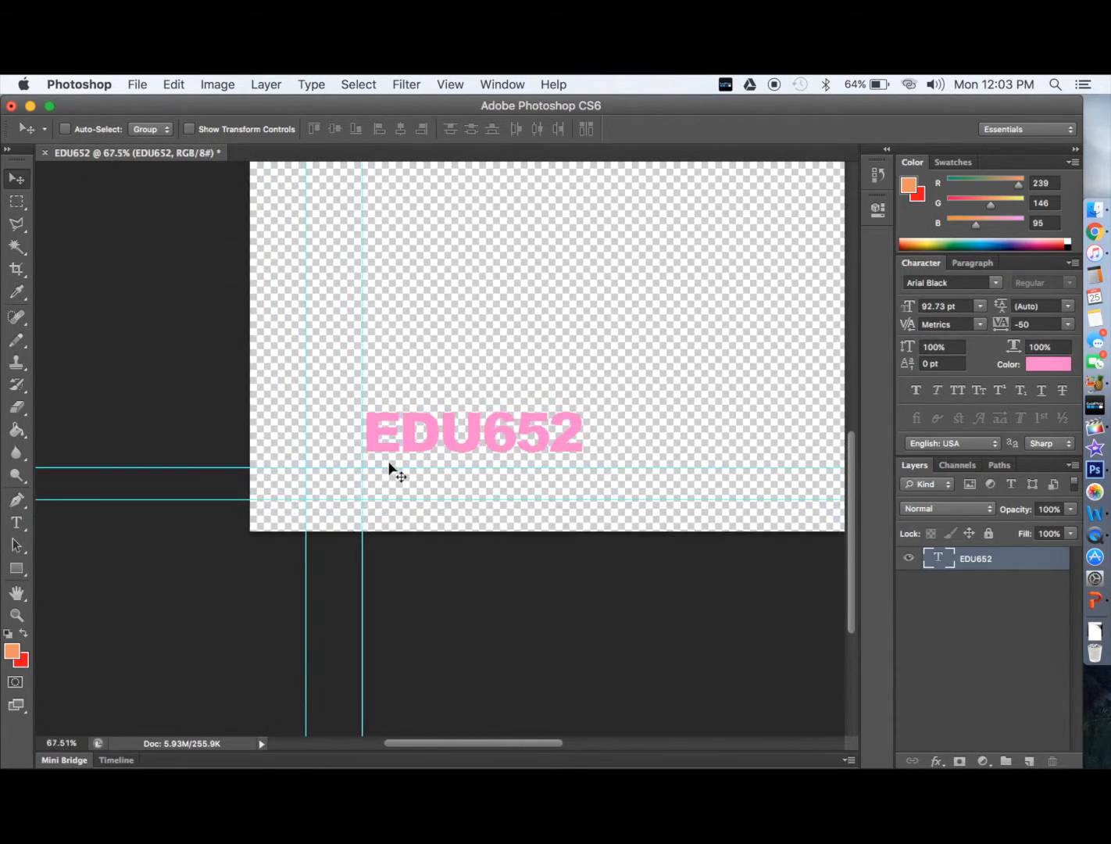
scroll(388, 467, up, 1)
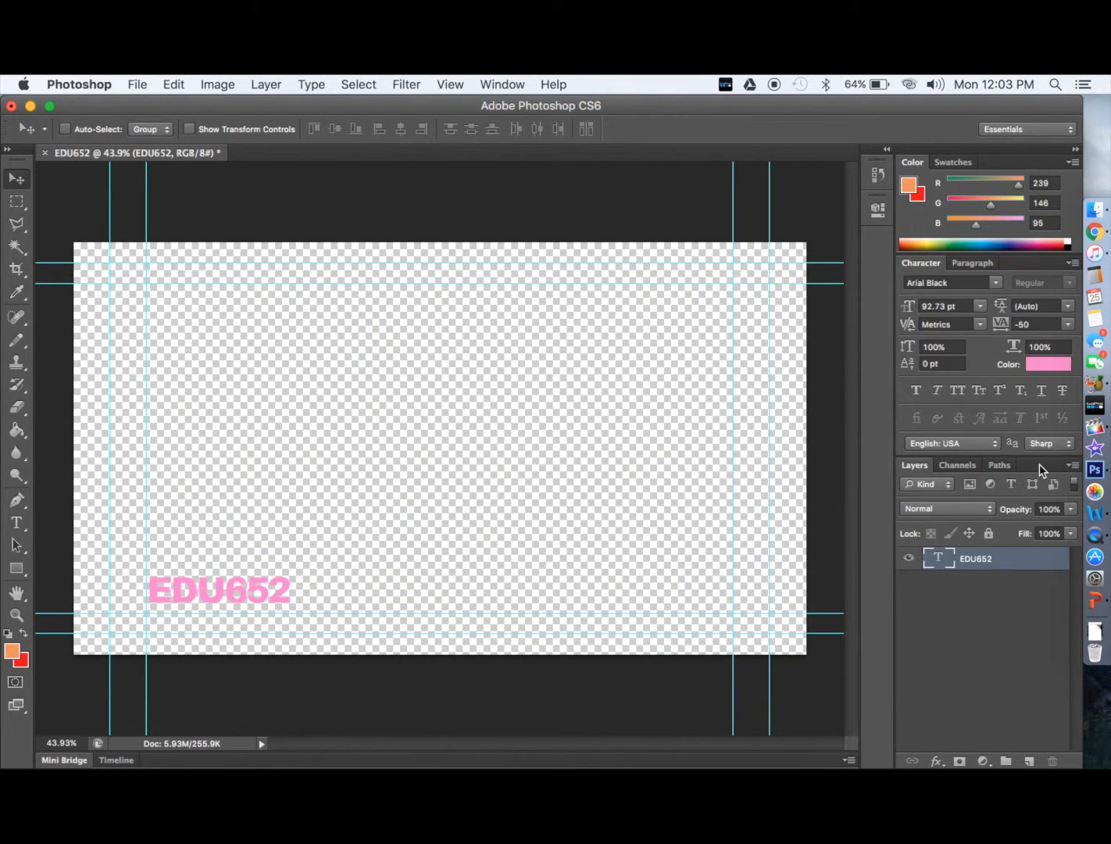
Apply a drop shadow to the EDU652 text layer with 100% opacity and a distance of 10 px
double_click(1036, 560)
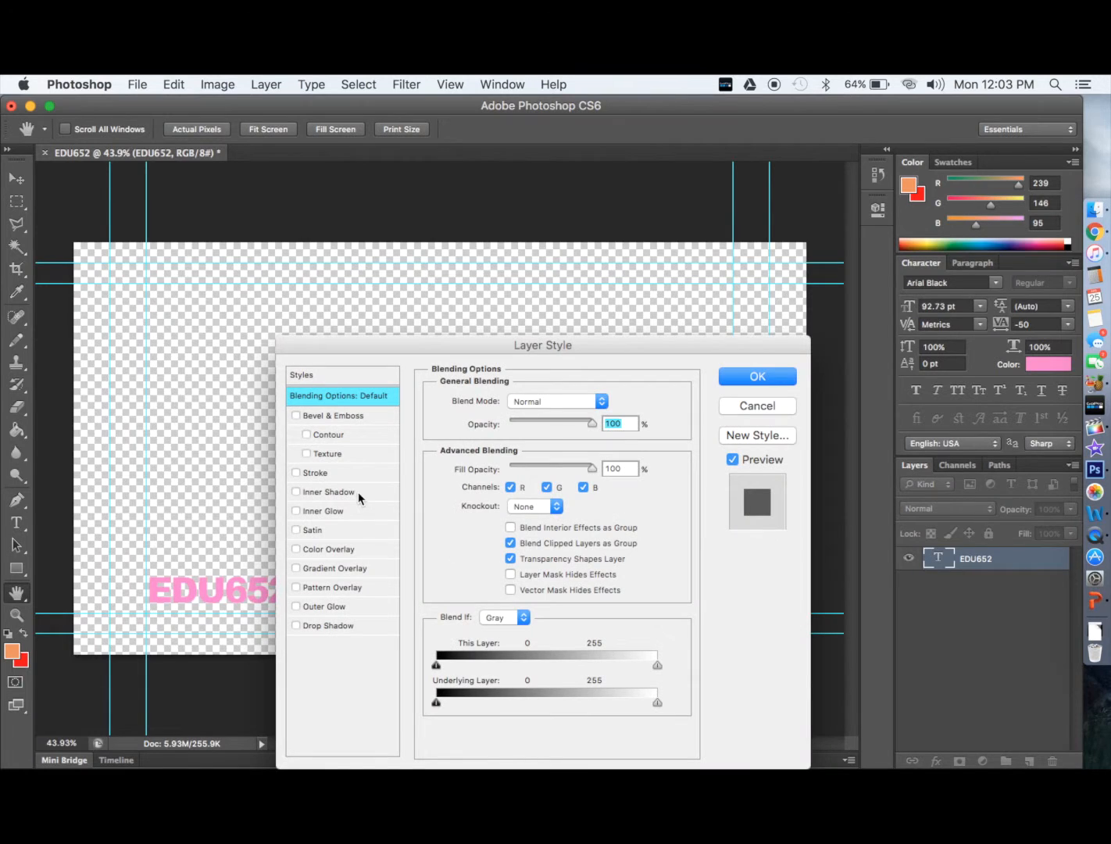
click(366, 627)
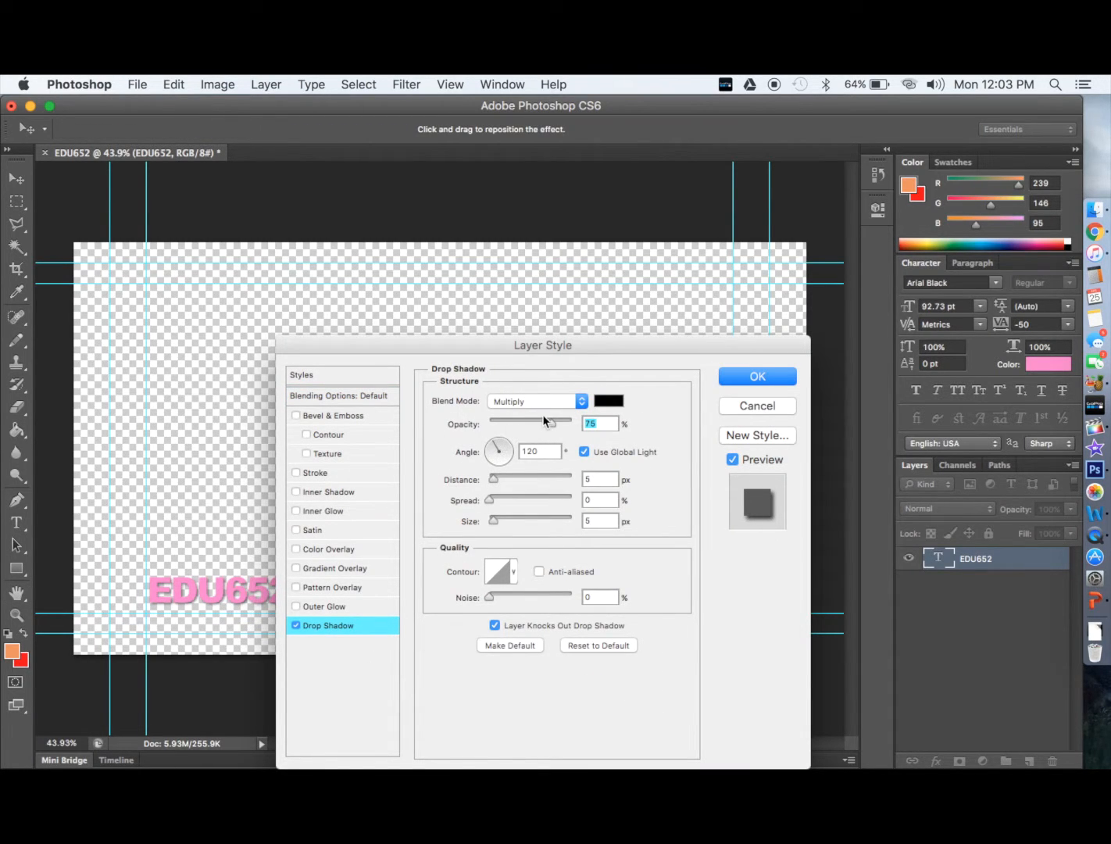
drag(552, 422, 627, 425)
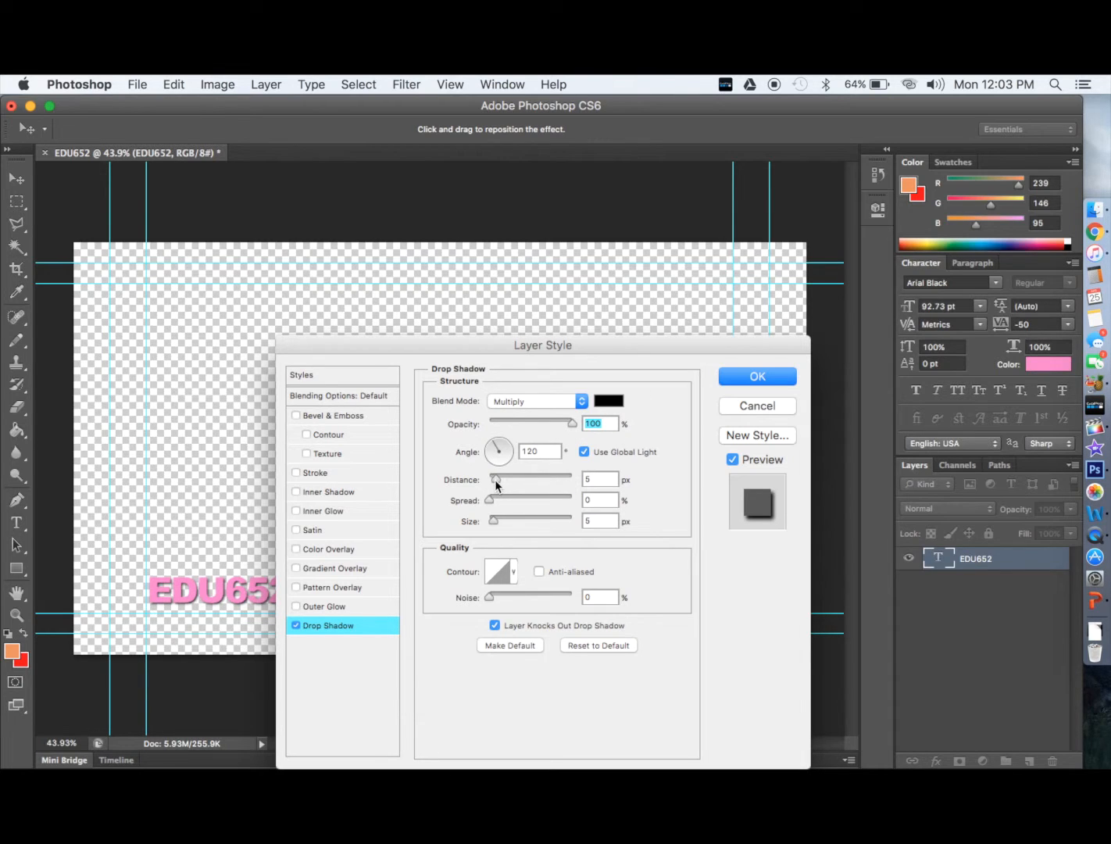
drag(496, 480, 498, 479)
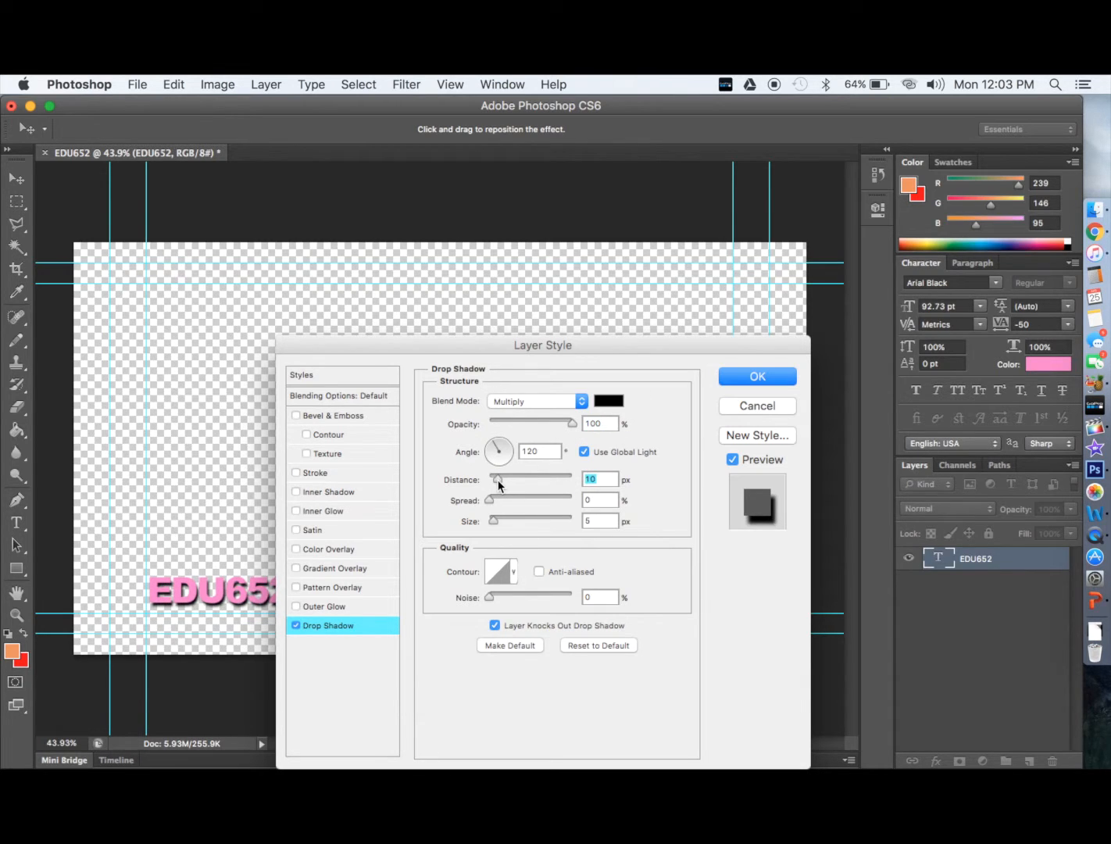
click(761, 374)
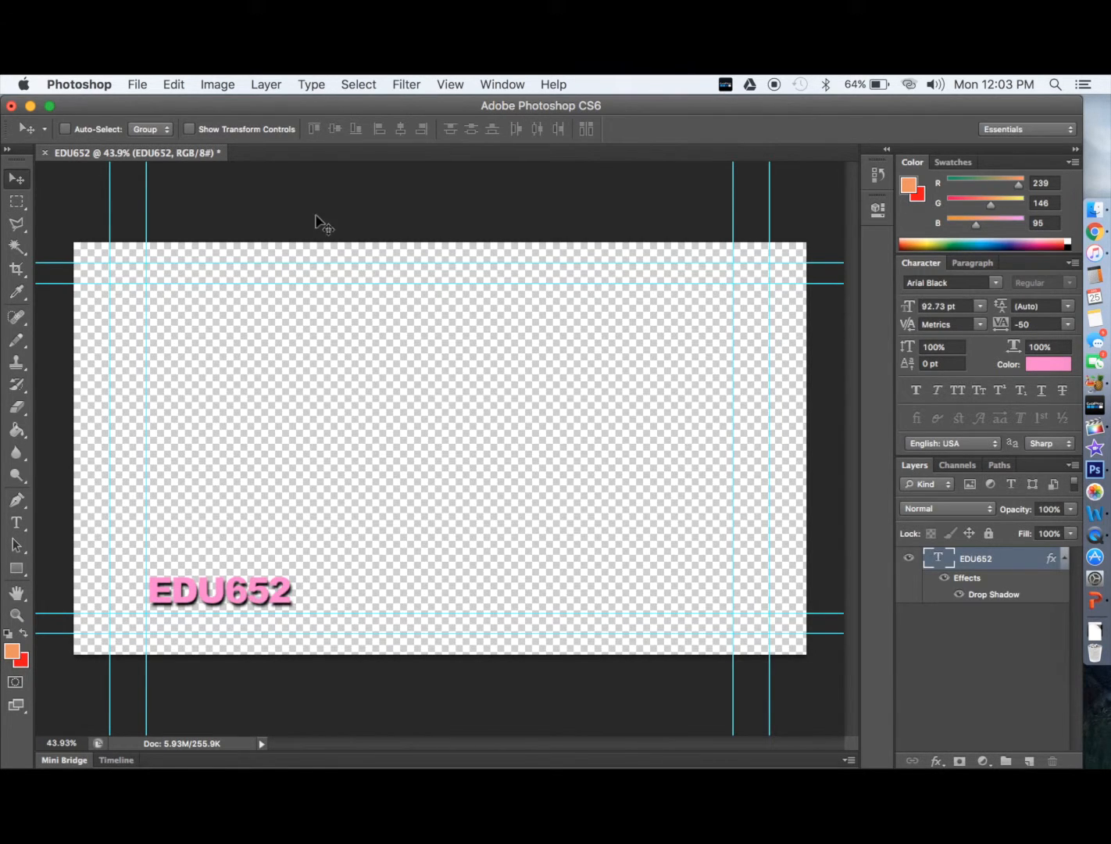
Save a copy of the document to the Desktop as EDU652.png in PNG format with Smallest / Slow compression and no interlacing
click(134, 87)
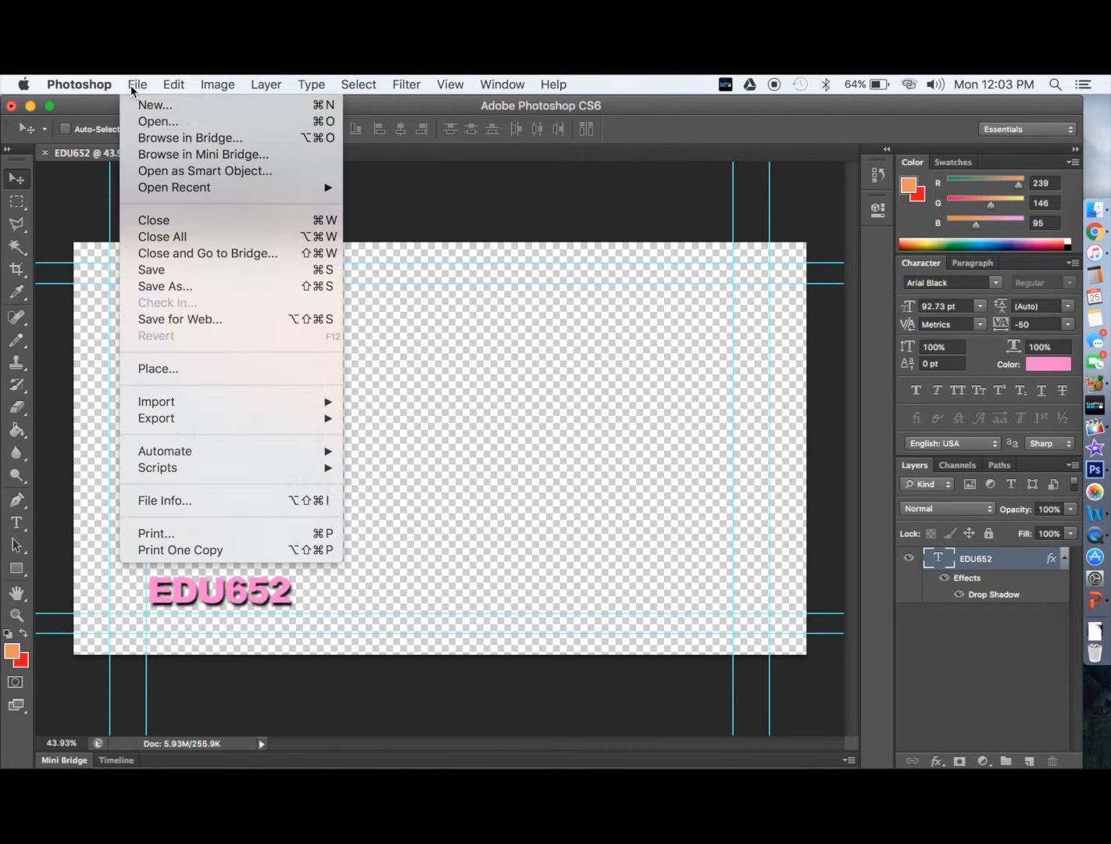
click(194, 288)
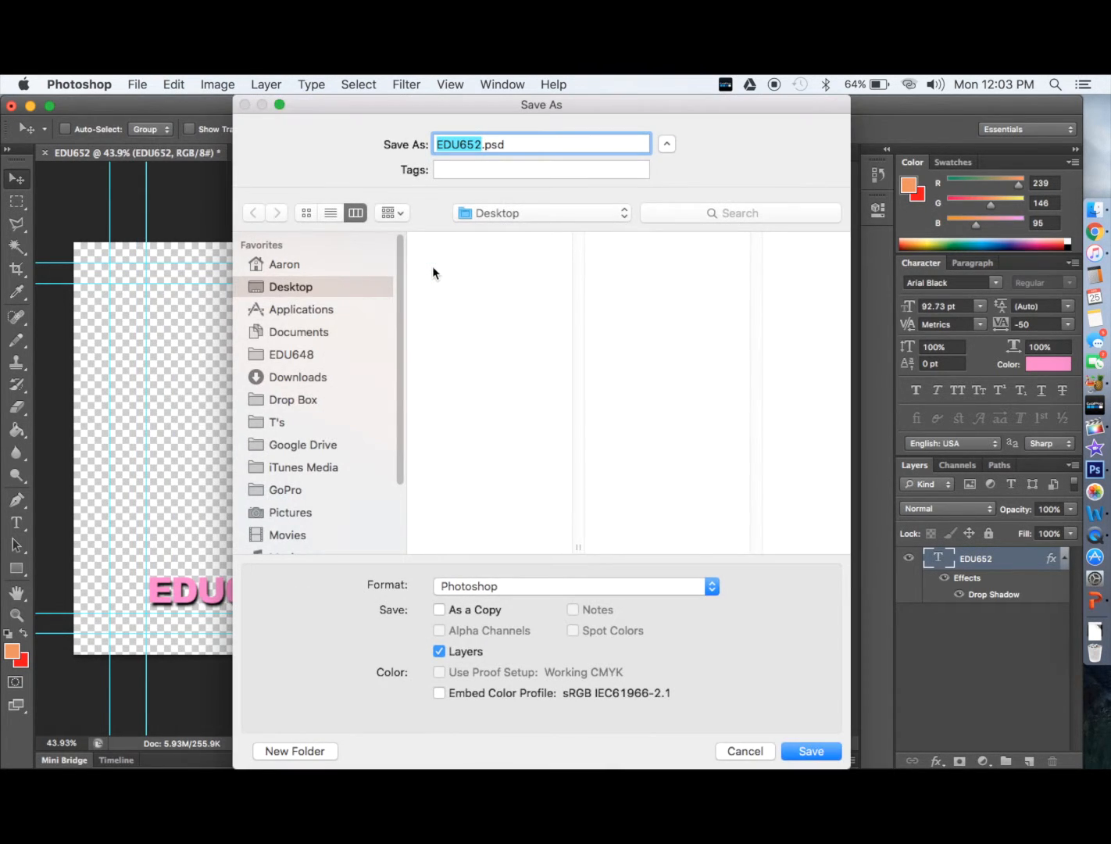
click(534, 587)
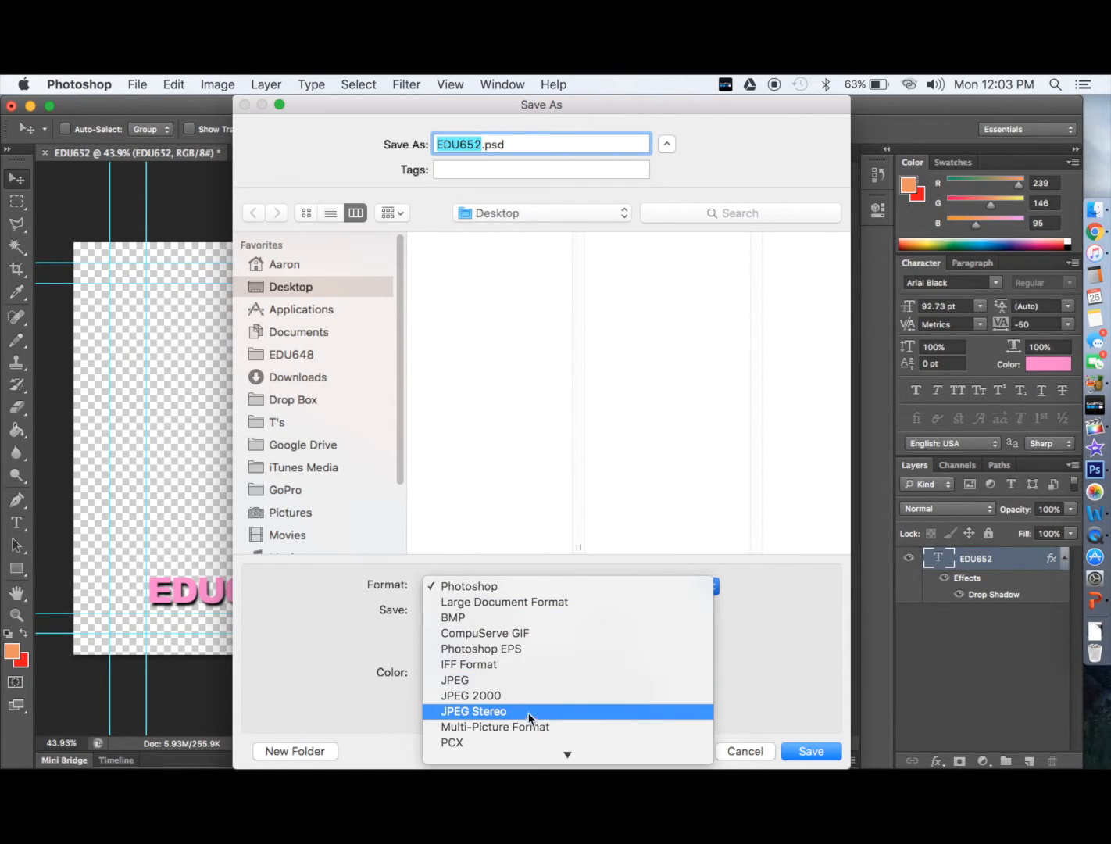
mouse_move(532, 751)
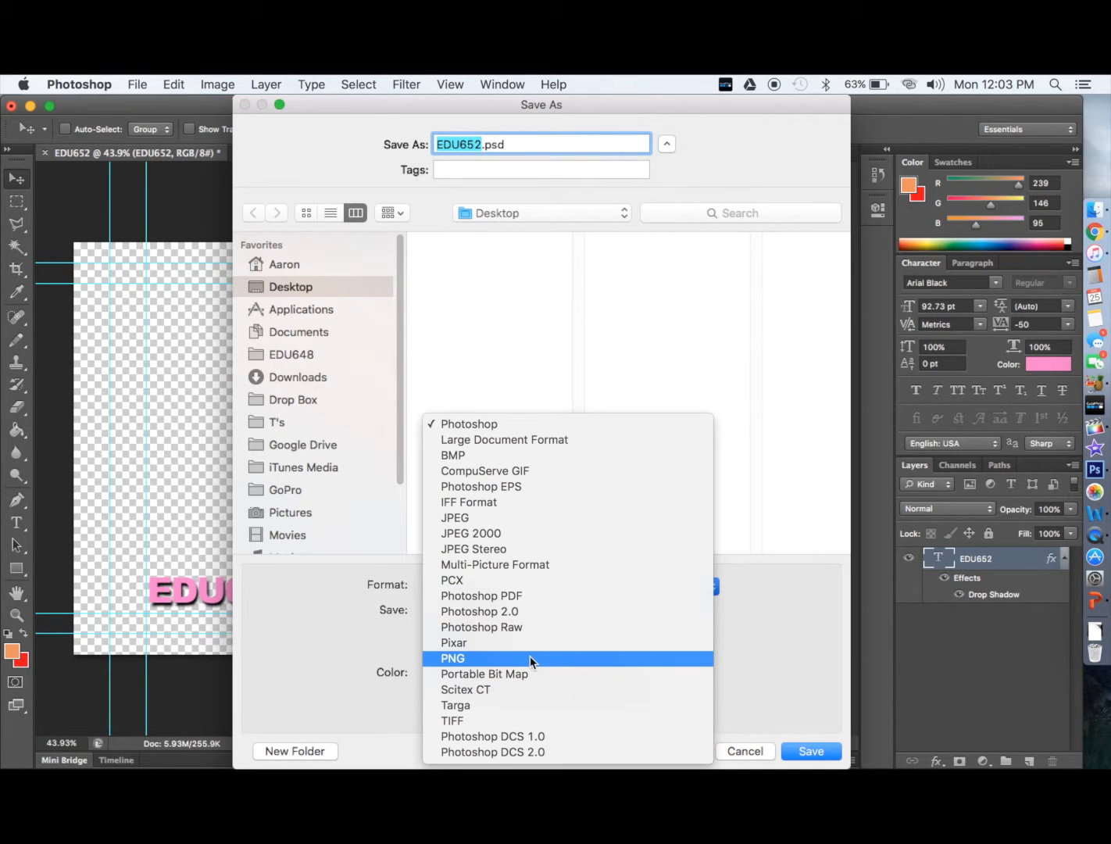
click(529, 658)
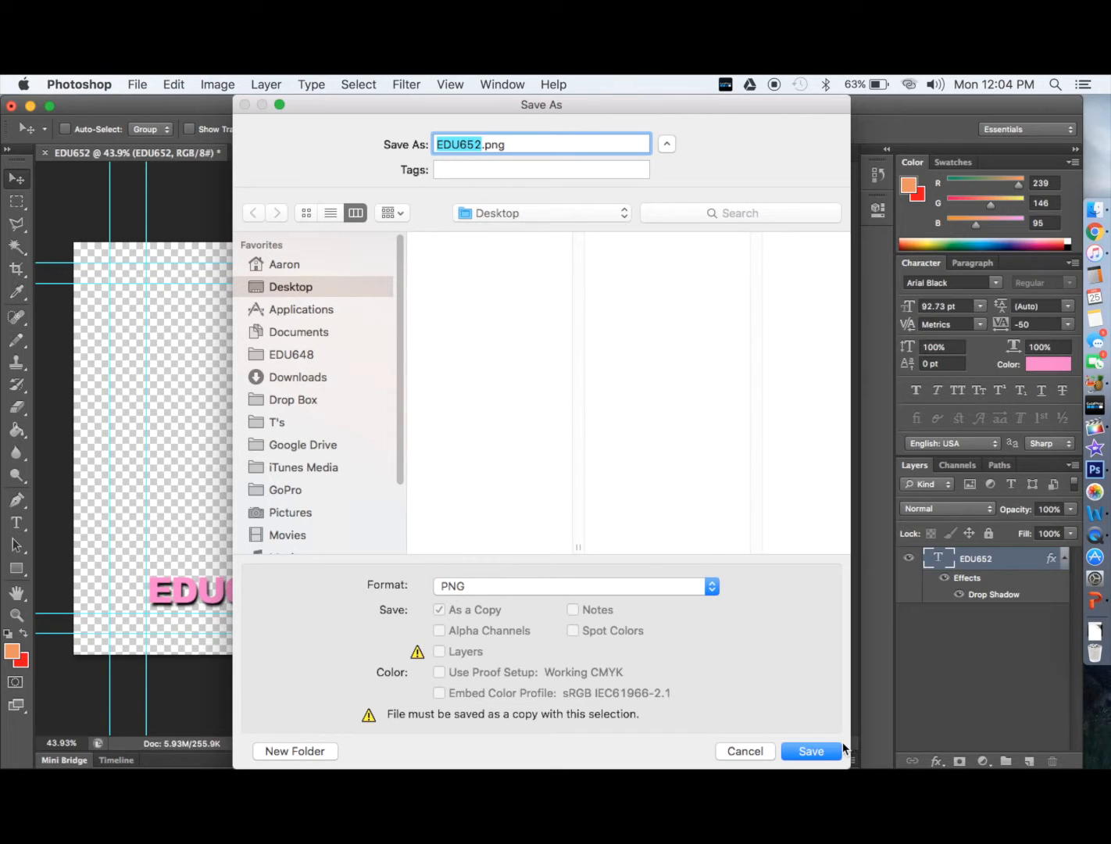
click(811, 752)
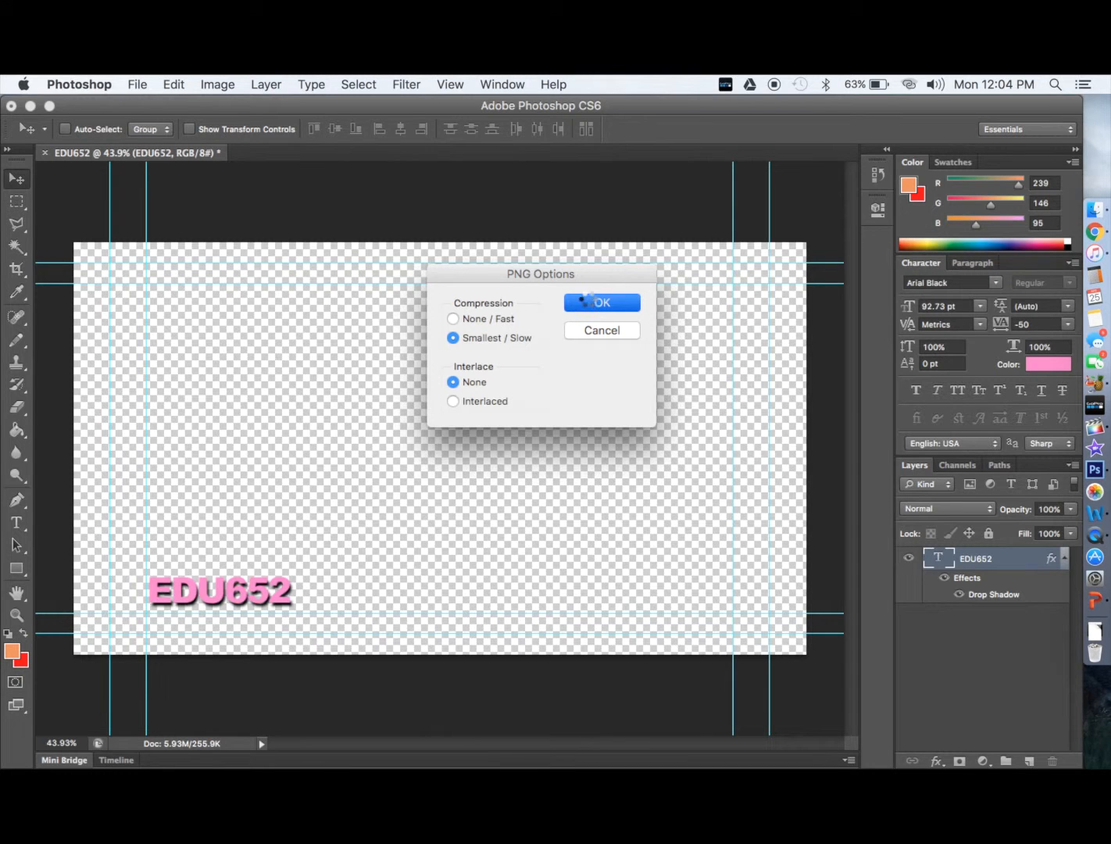
click(587, 301)
Switch to Final Cut Pro, add about 1:12 of the GOPR0177 clip at the start of the EDU652 timeline and briefly play it
key(ctrl+Right)
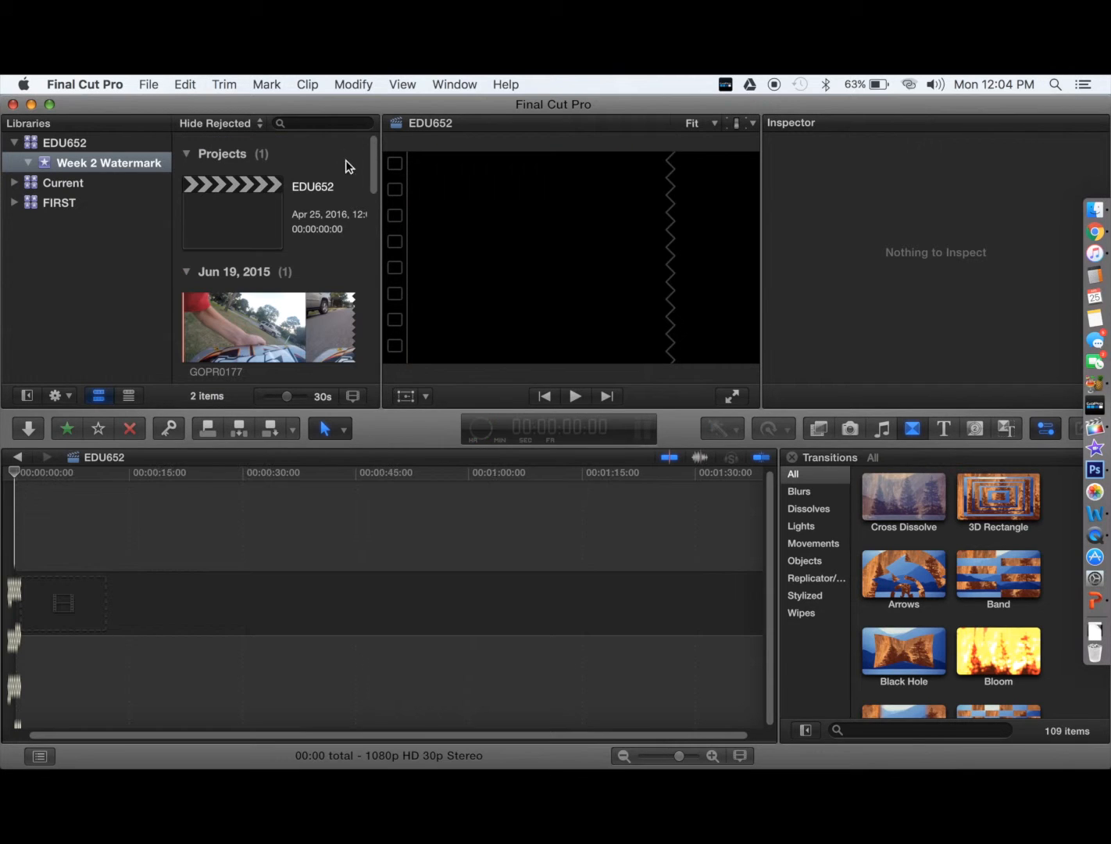
click(218, 219)
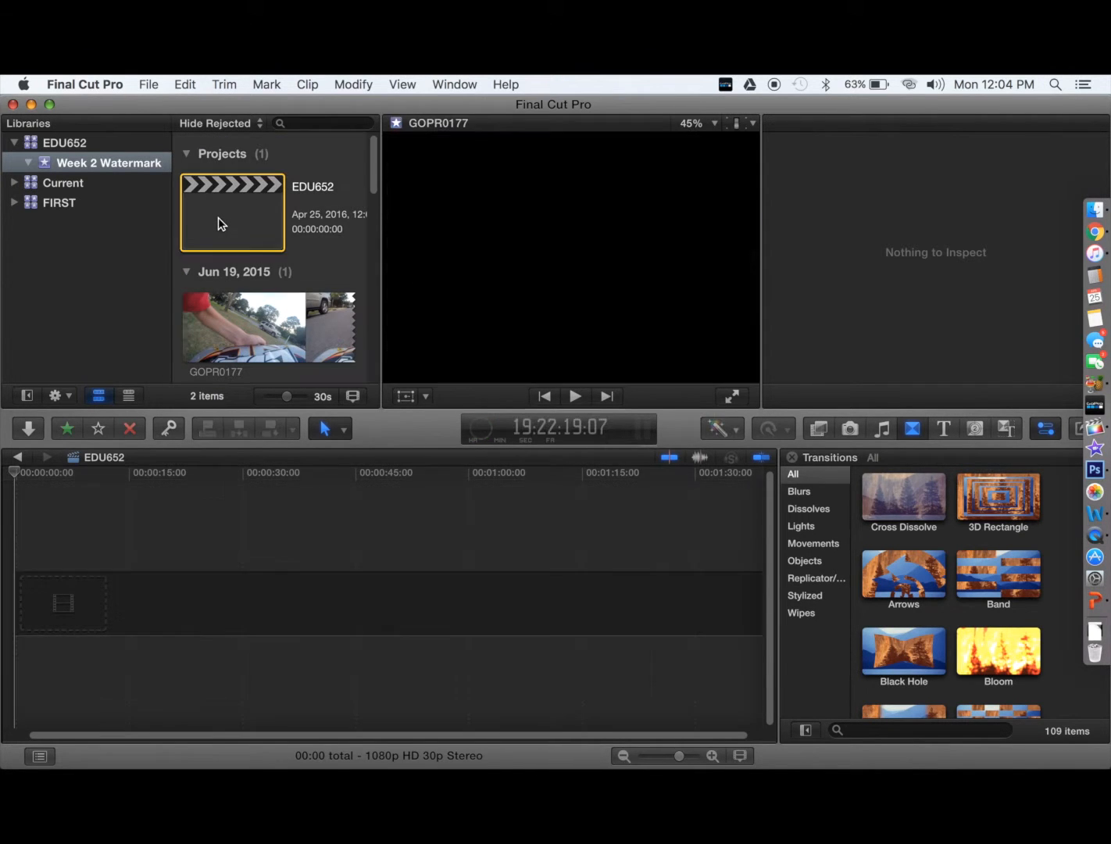
scroll(235, 267, down, 3)
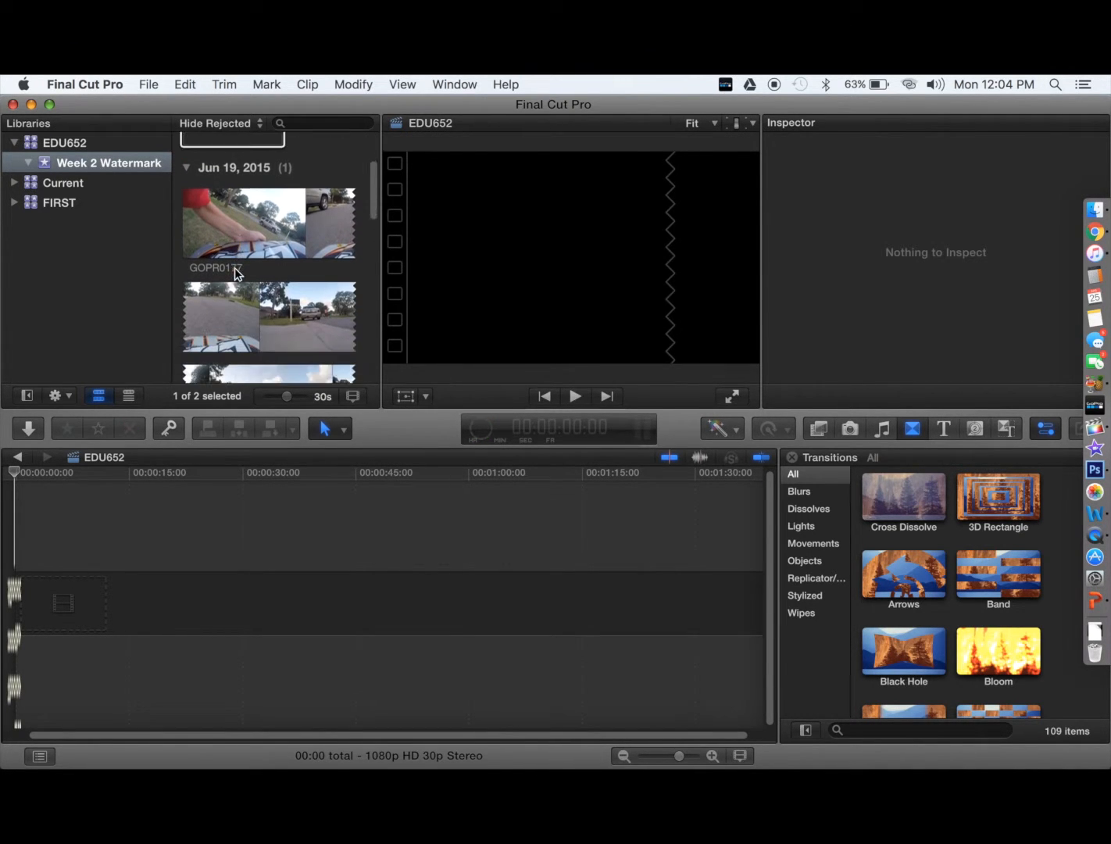
click(200, 207)
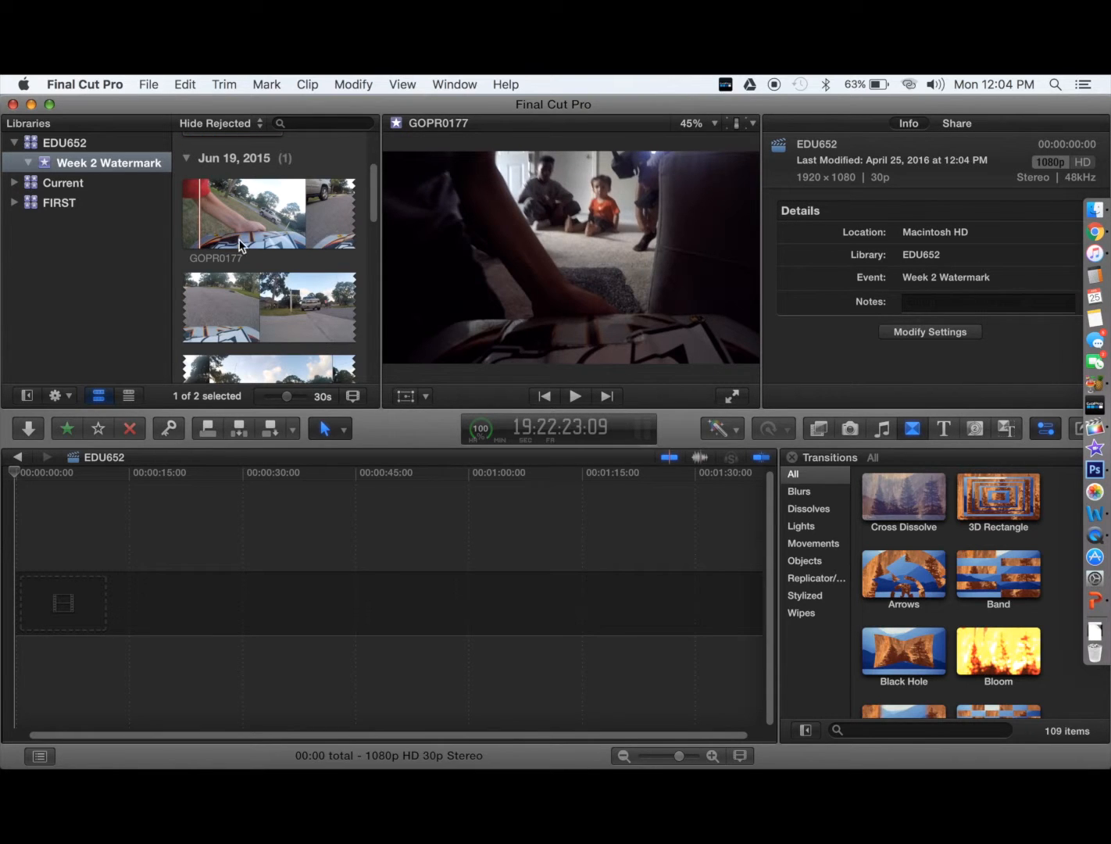
drag(202, 213, 62, 605)
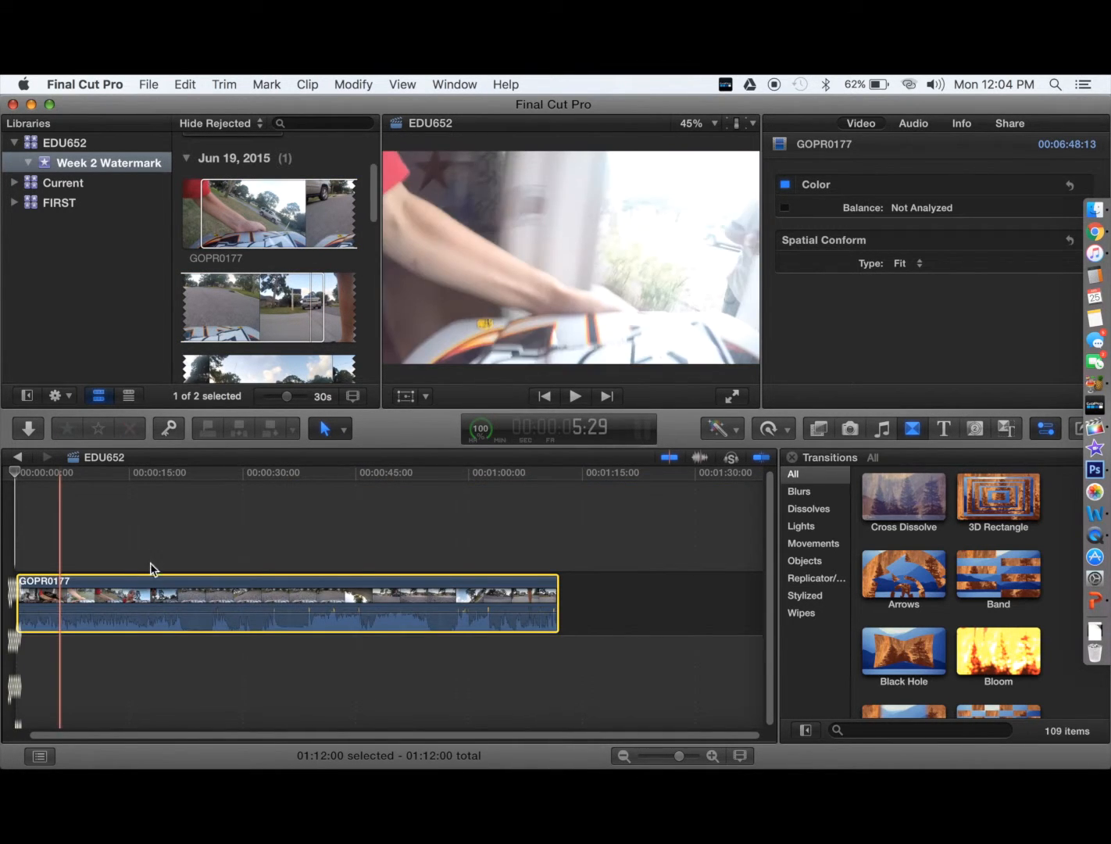
click(575, 396)
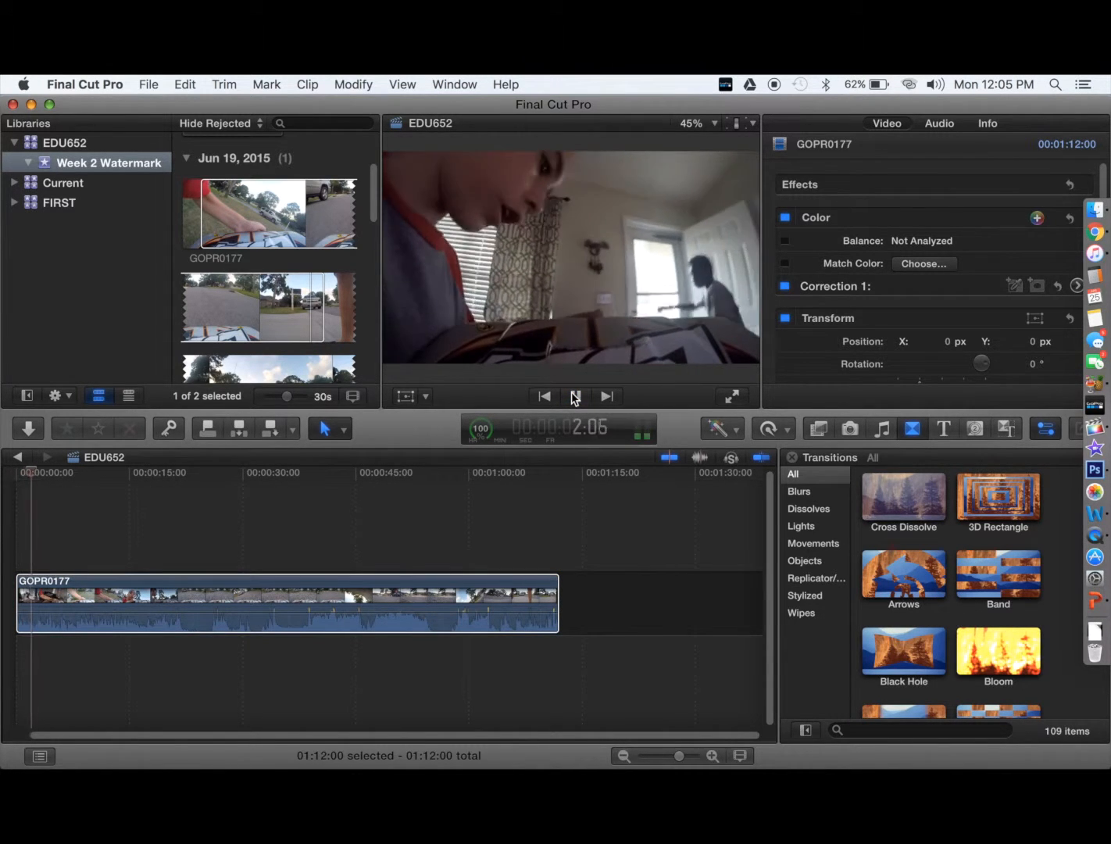
click(576, 396)
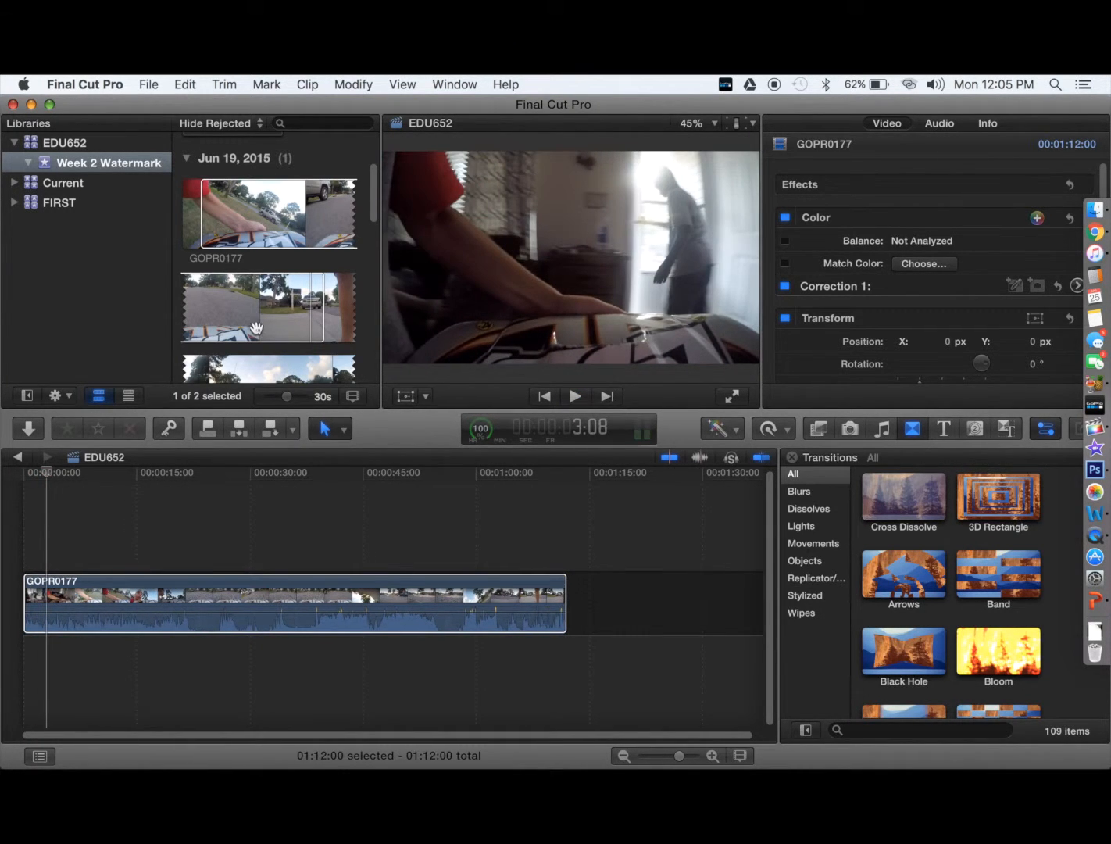
Import EDU652.png from the Desktop into the existing Week 2 Watermark event, leaving the file in place
click(246, 307)
click(148, 83)
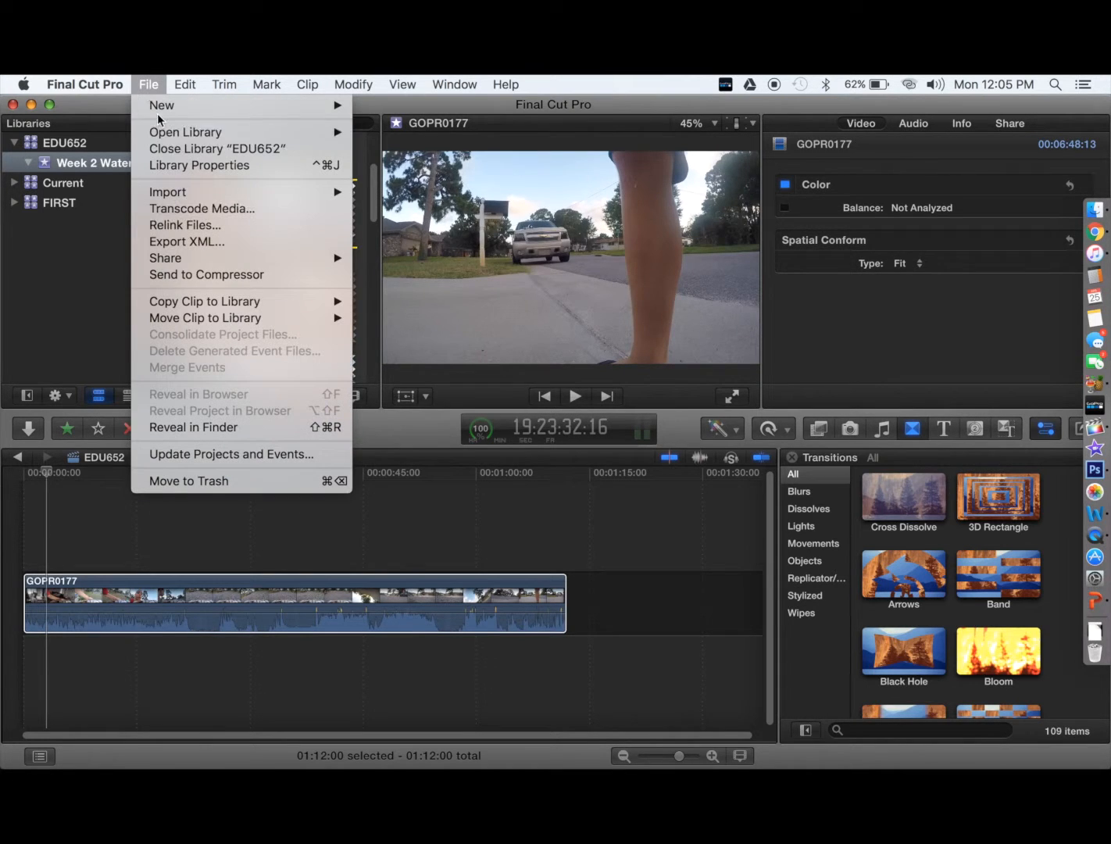
mouse_move(197, 199)
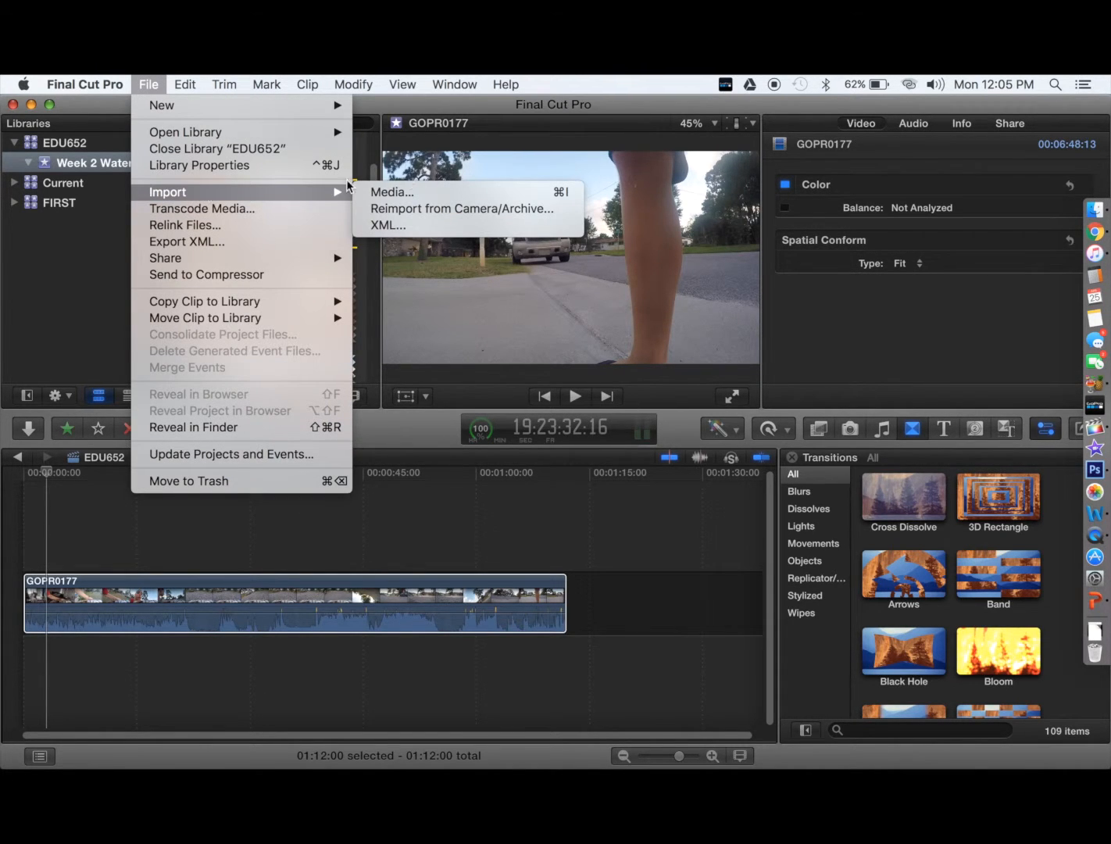
click(425, 191)
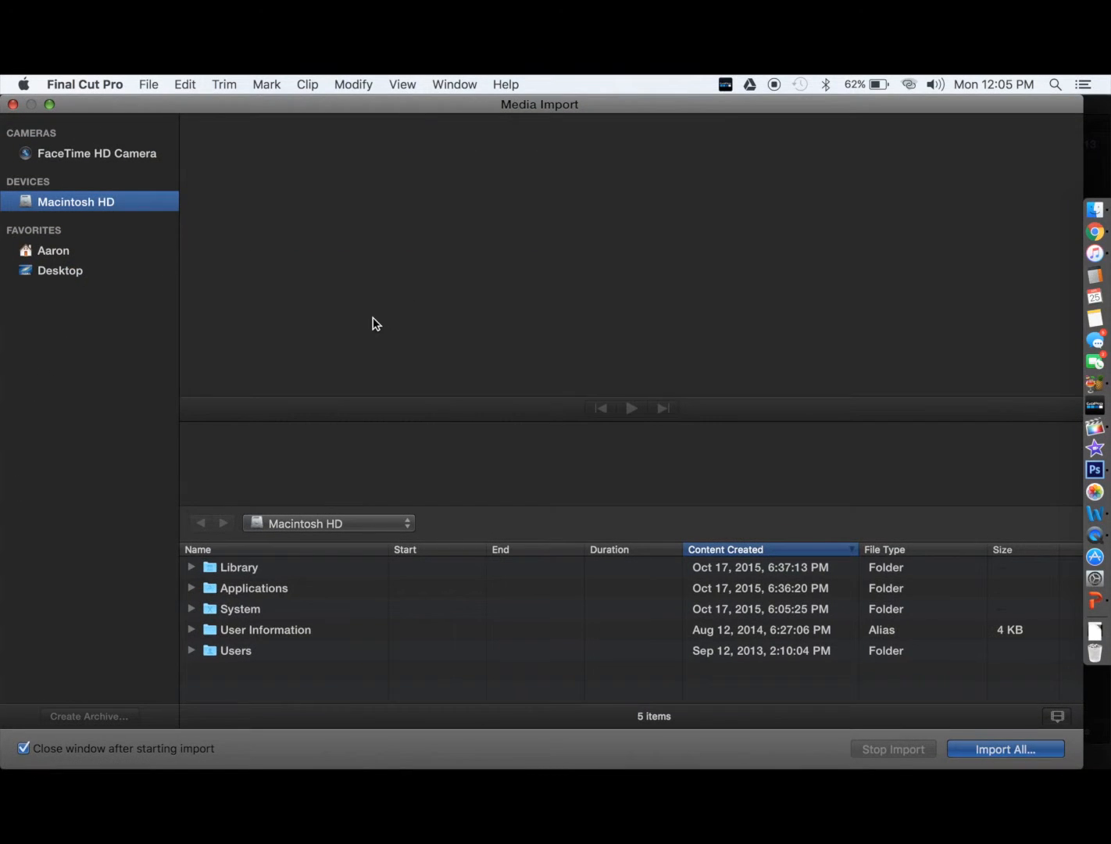
click(60, 270)
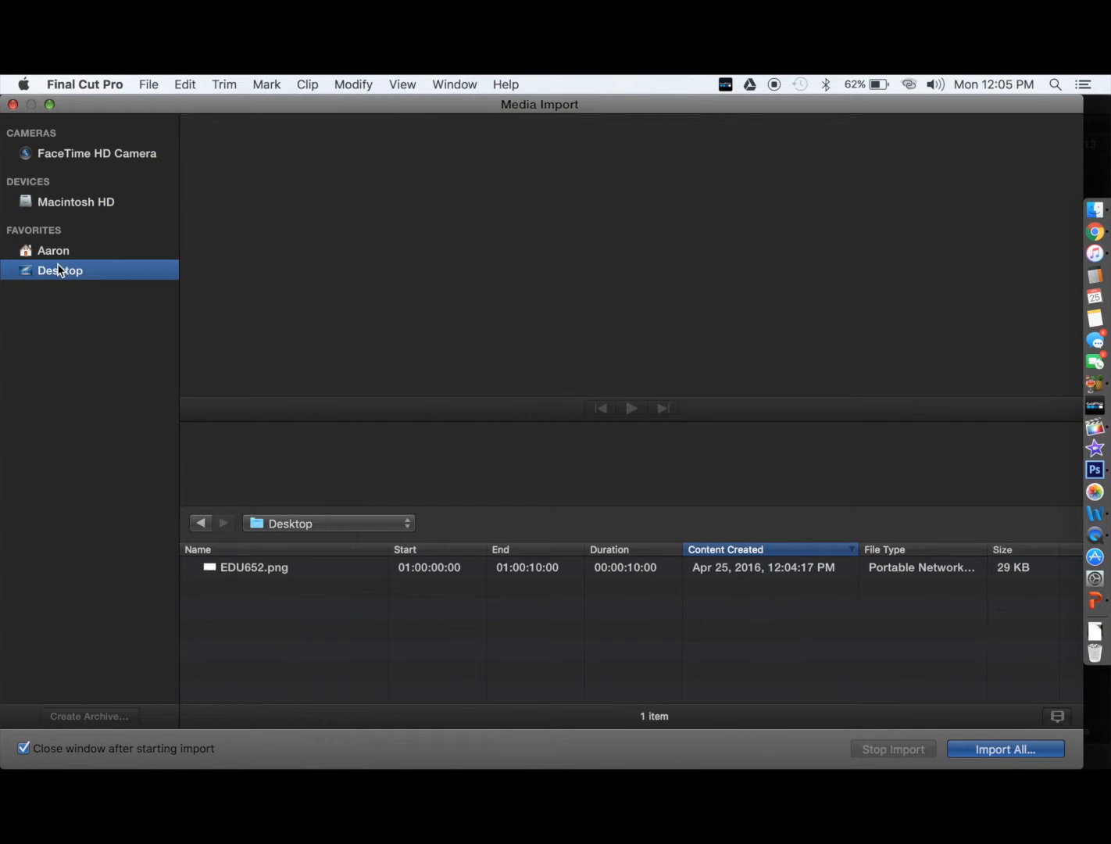
double_click(283, 575)
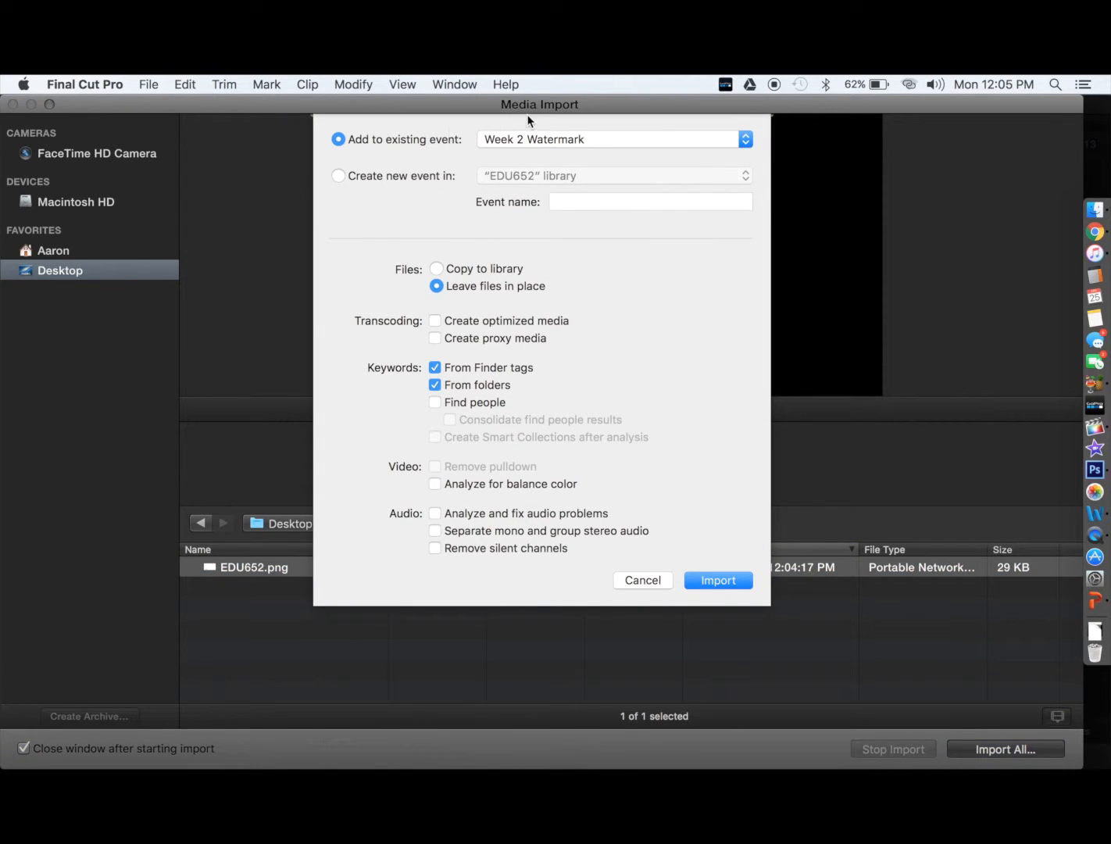
click(523, 144)
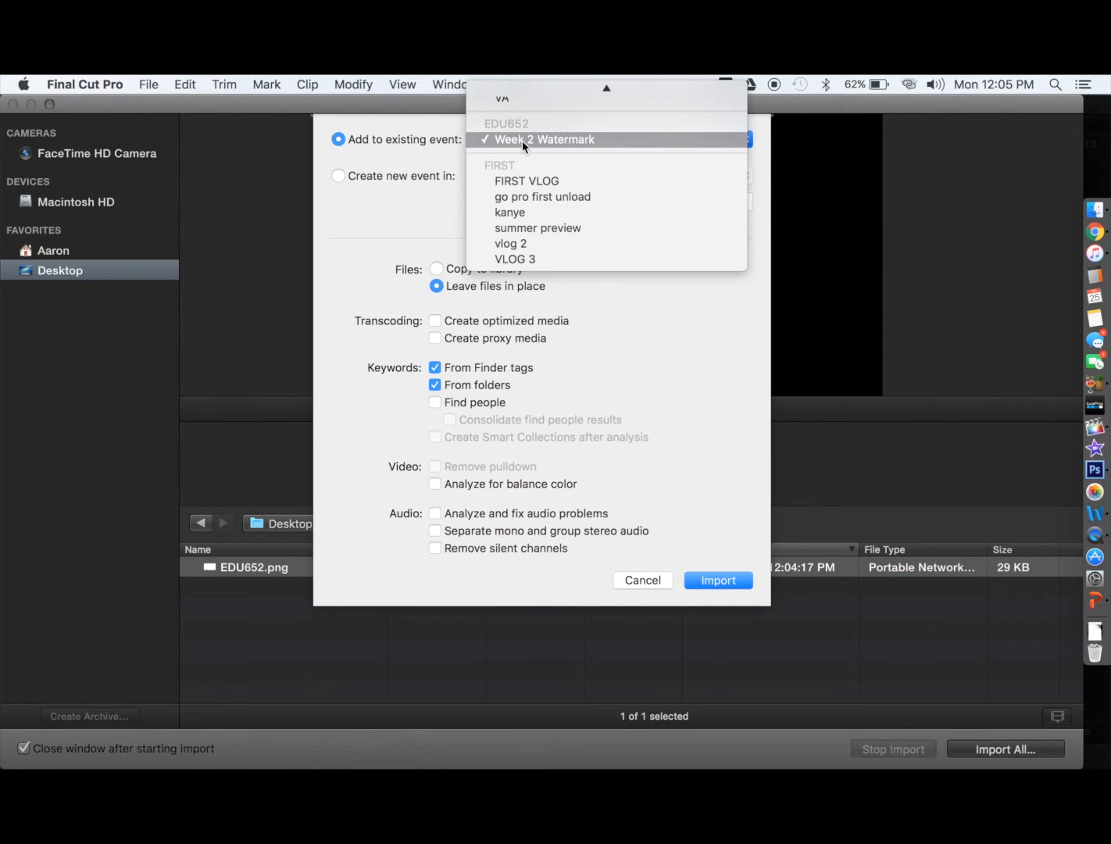
click(528, 138)
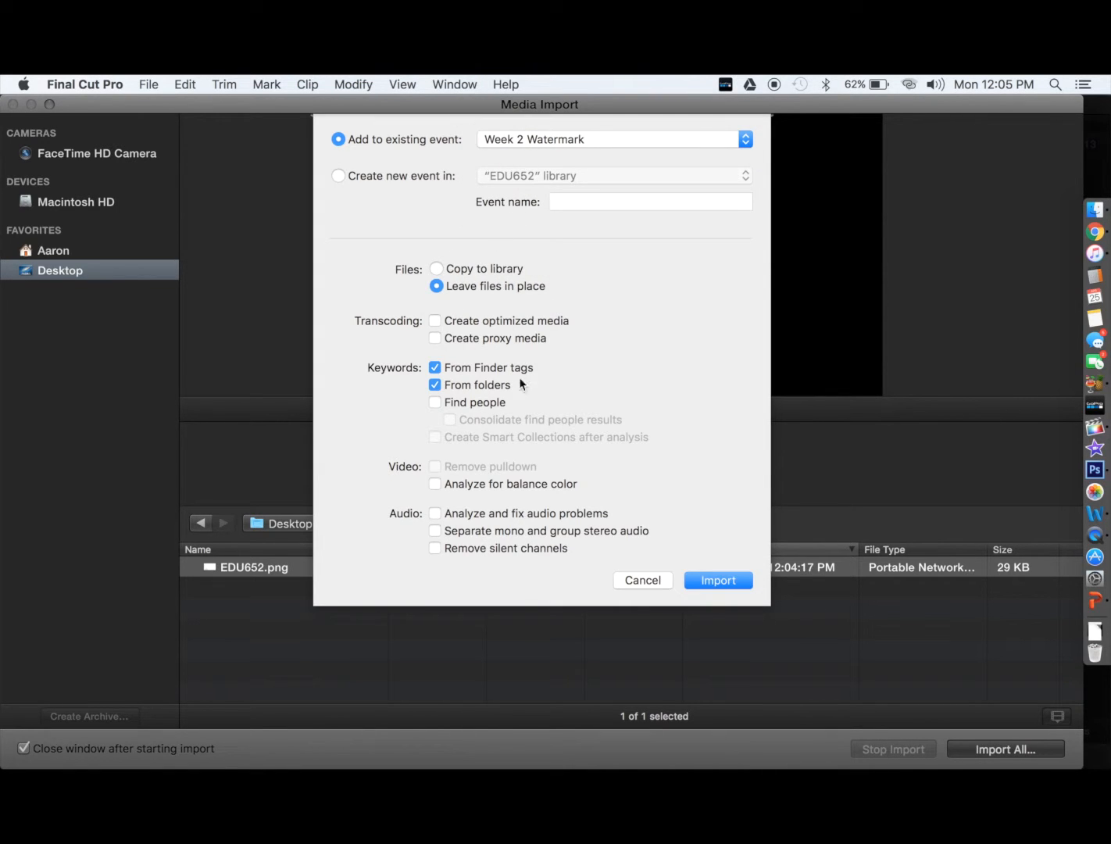
click(723, 580)
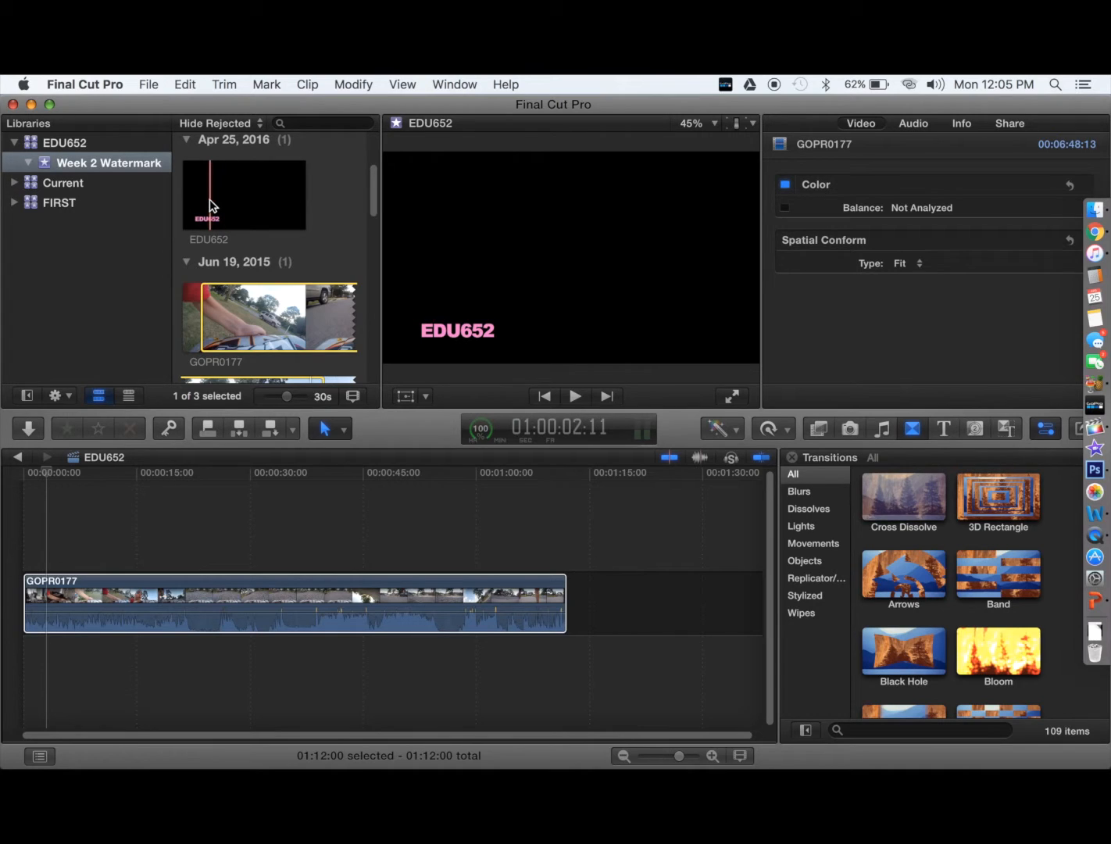
Place the EDU652 watermark image above the GOPR0177 clip in the timeline and stretch it over the clip's full length
drag(209, 204, 250, 202)
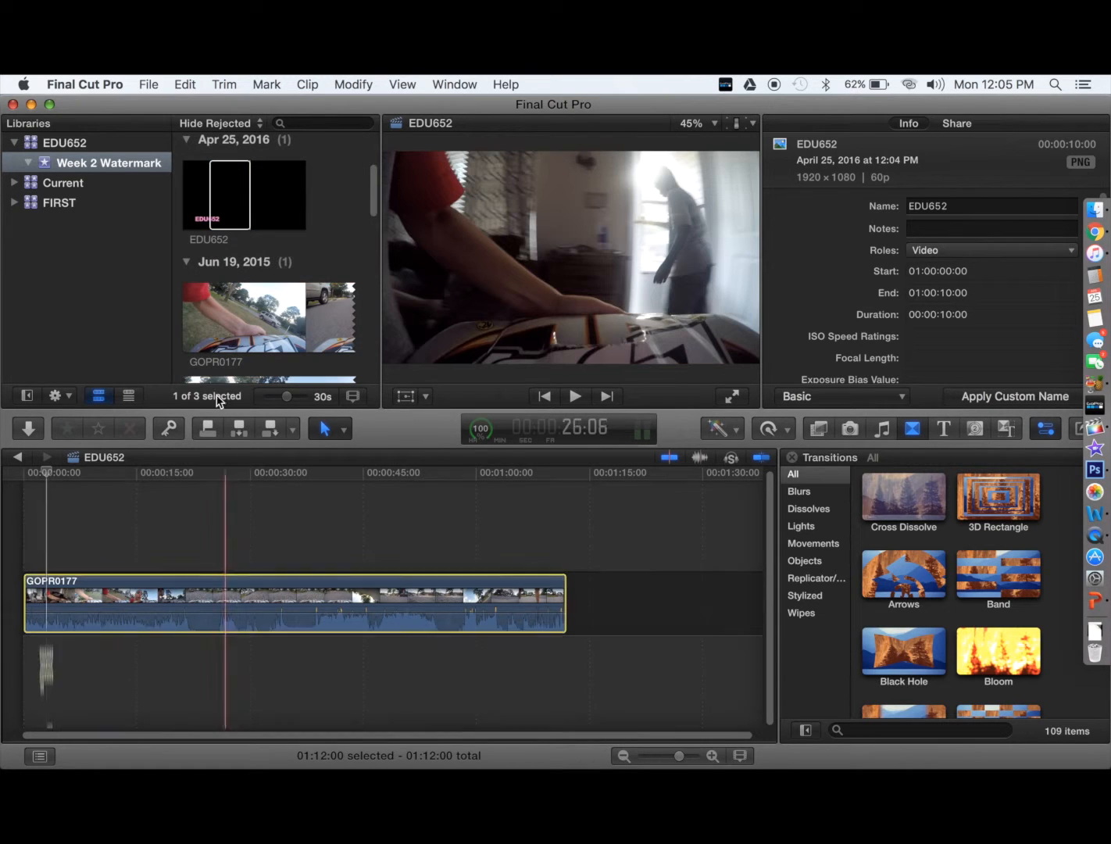
click(140, 580)
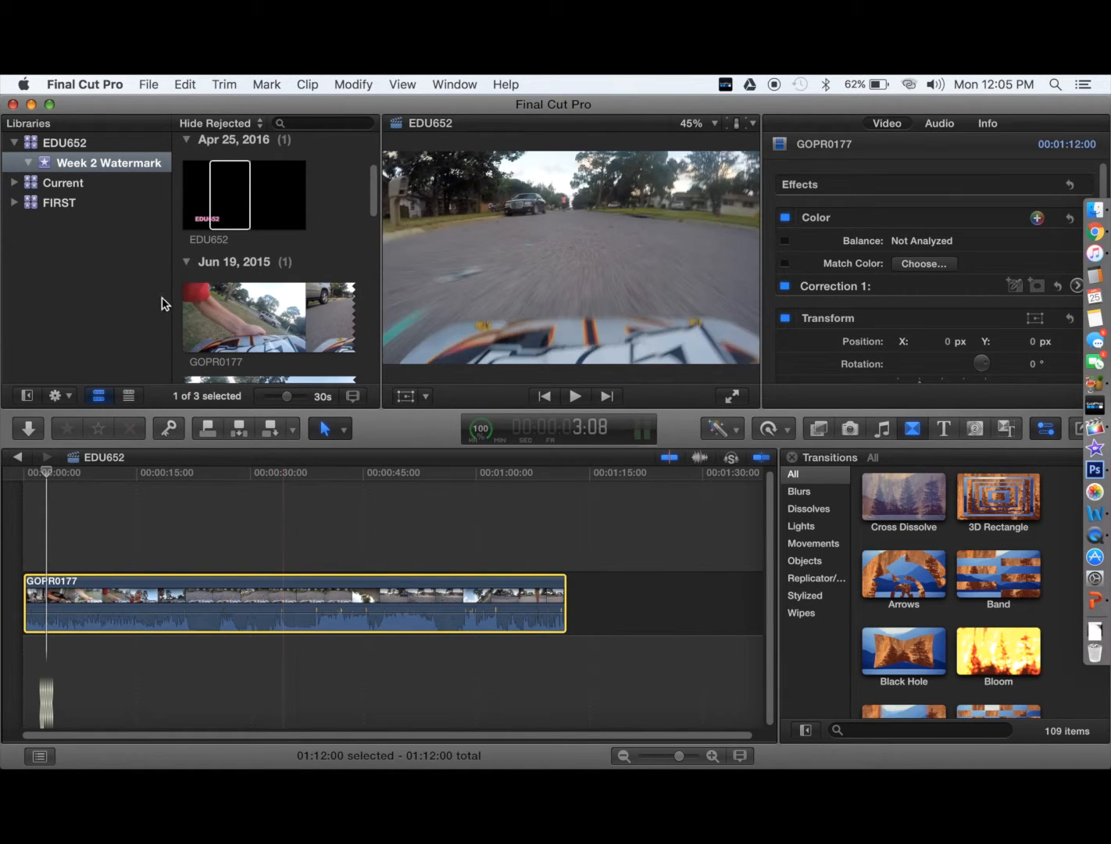
click(225, 216)
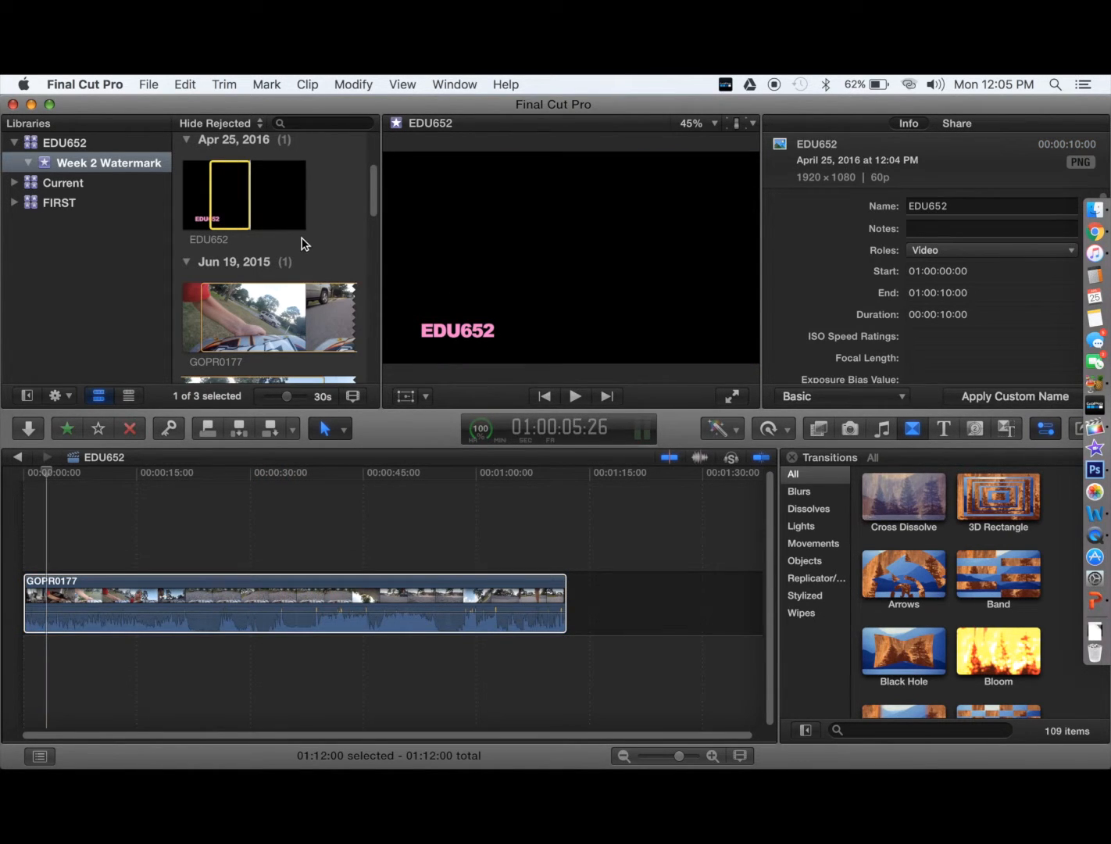
drag(231, 199, 579, 512)
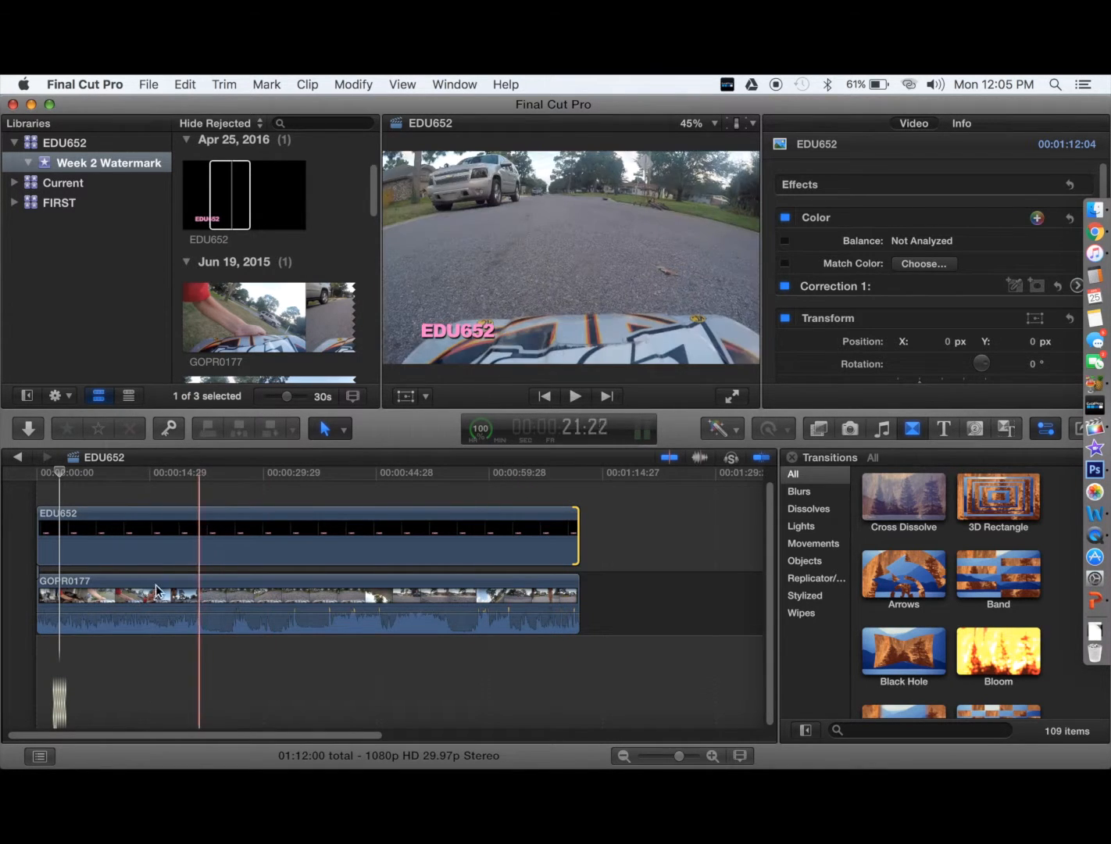
Play the project from the beginning to check the EDU652 watermark over the footage
click(21, 631)
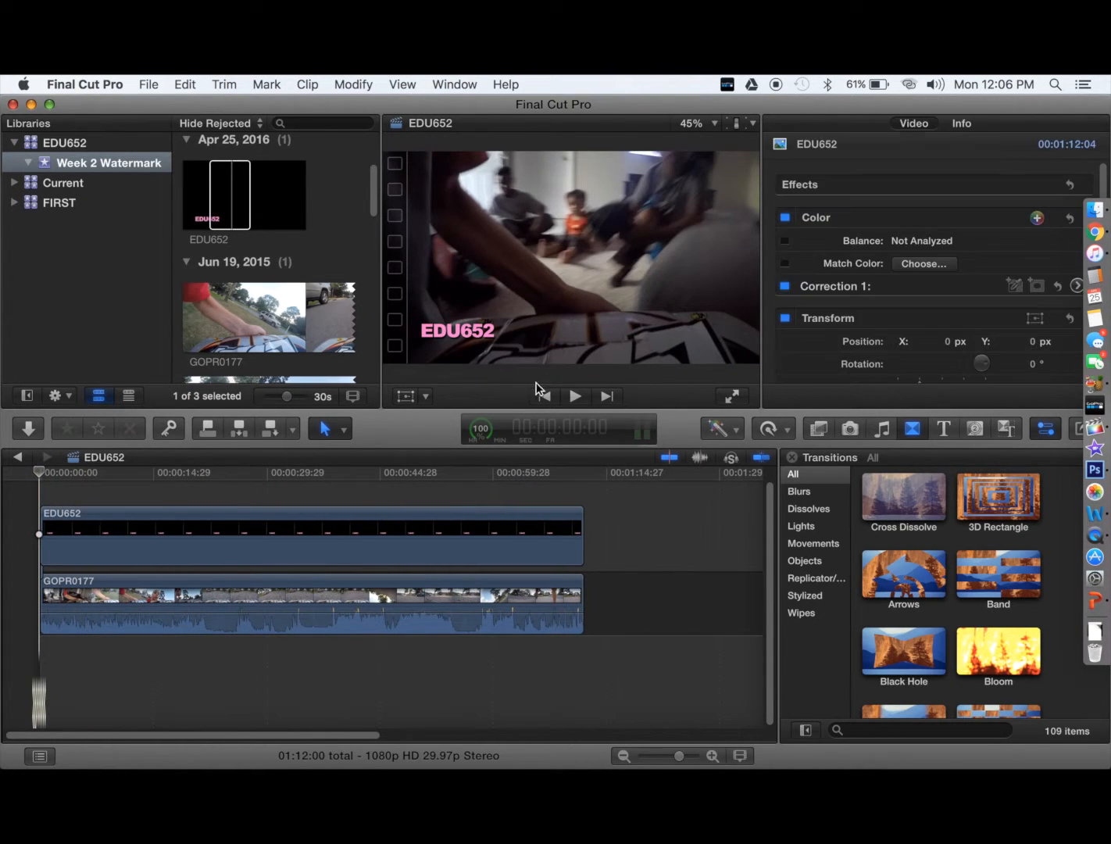
click(576, 397)
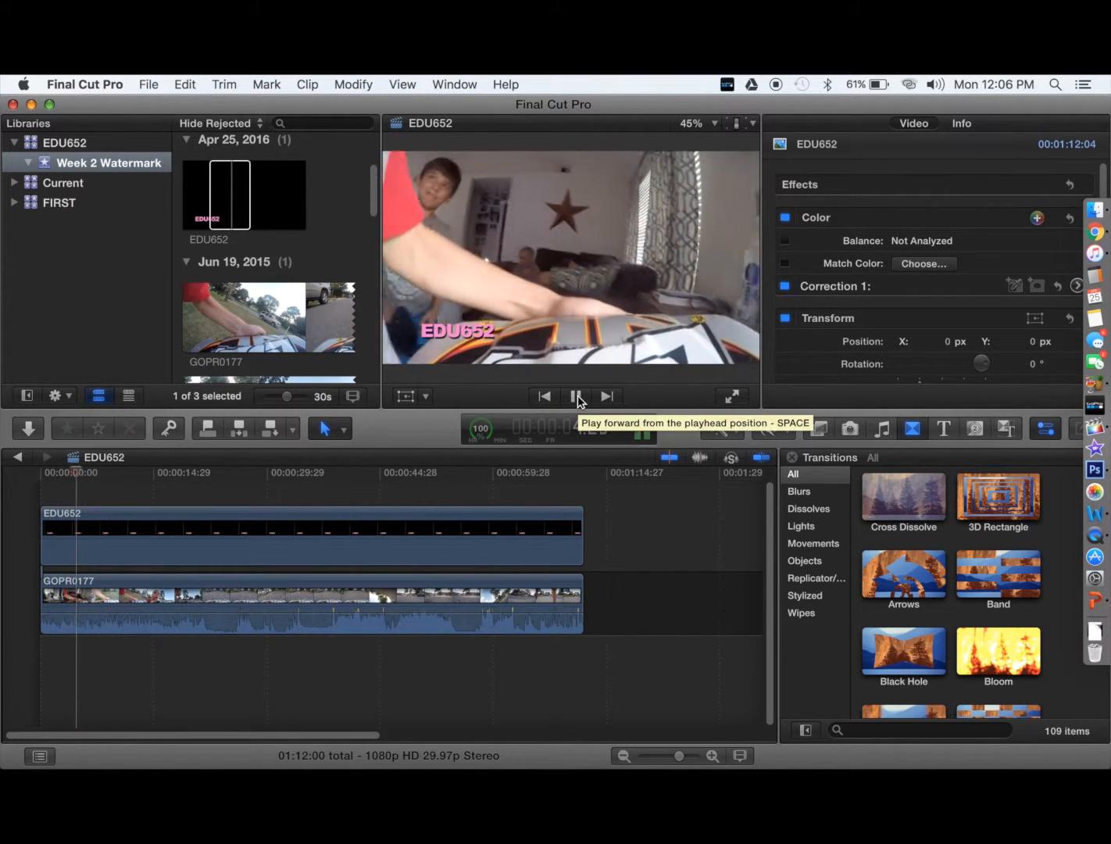
click(575, 397)
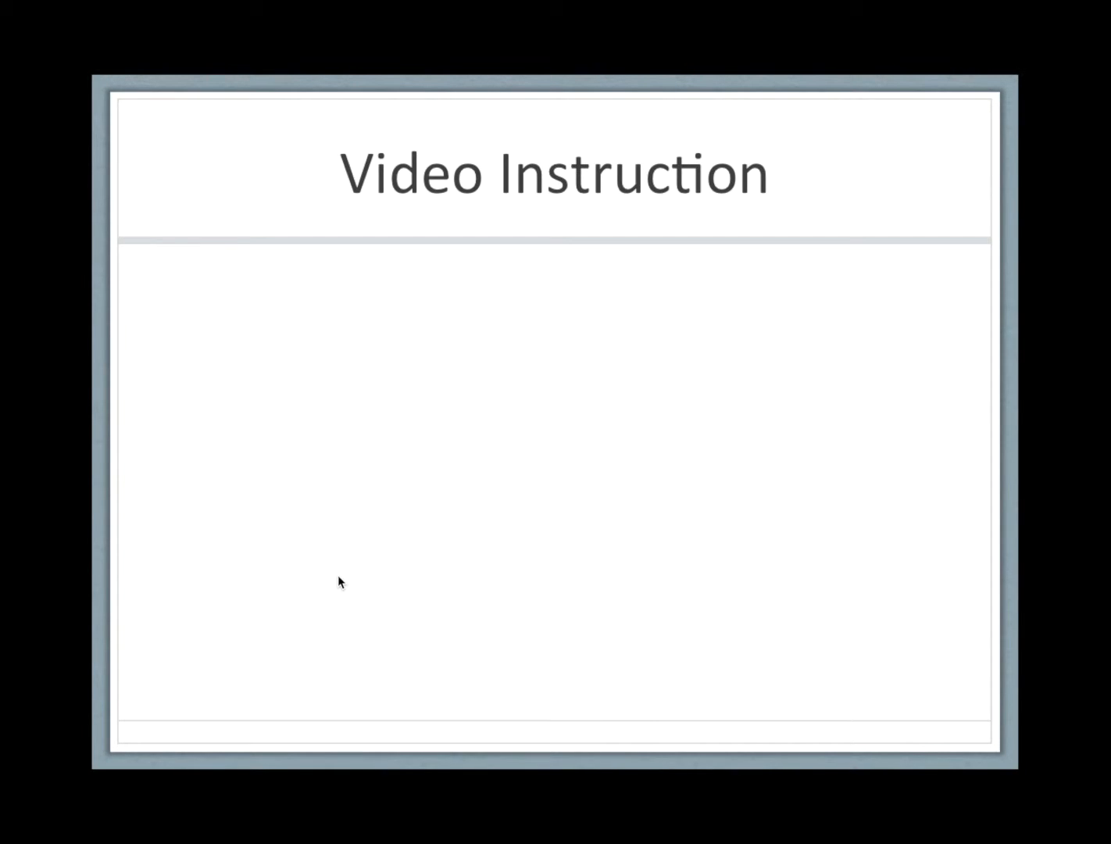
key(Right)
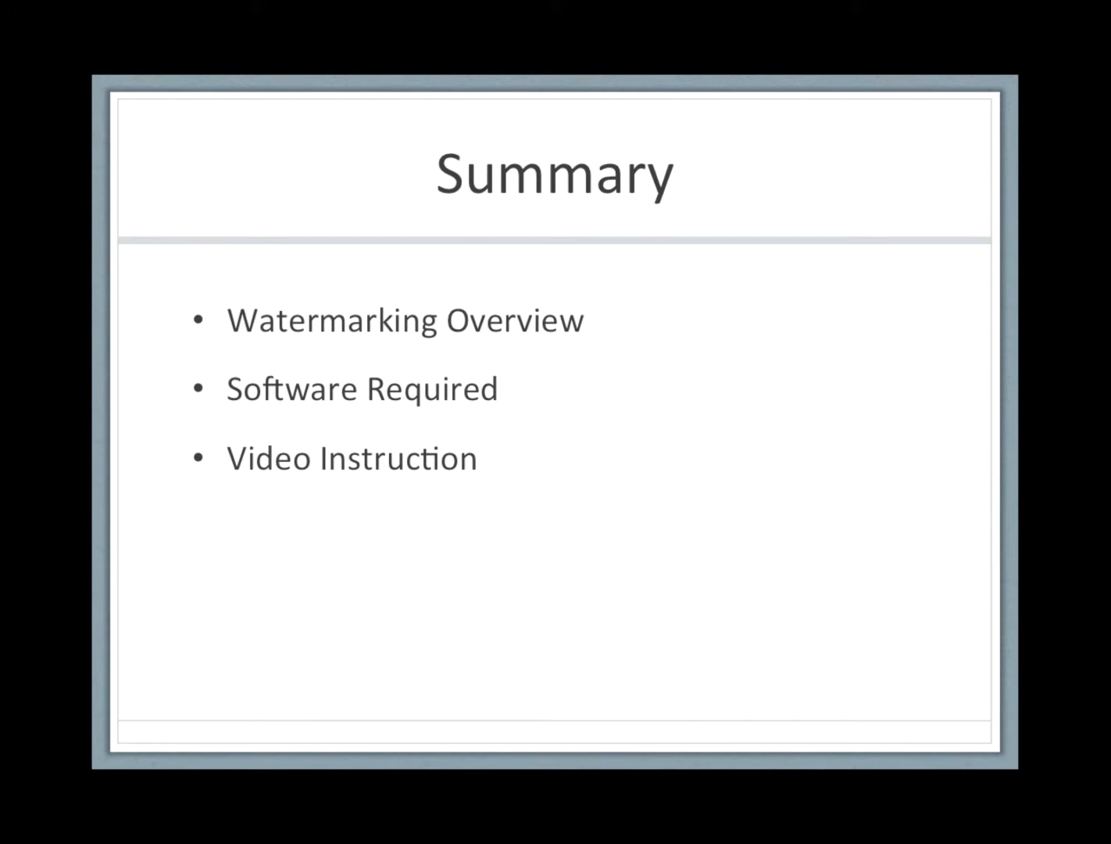